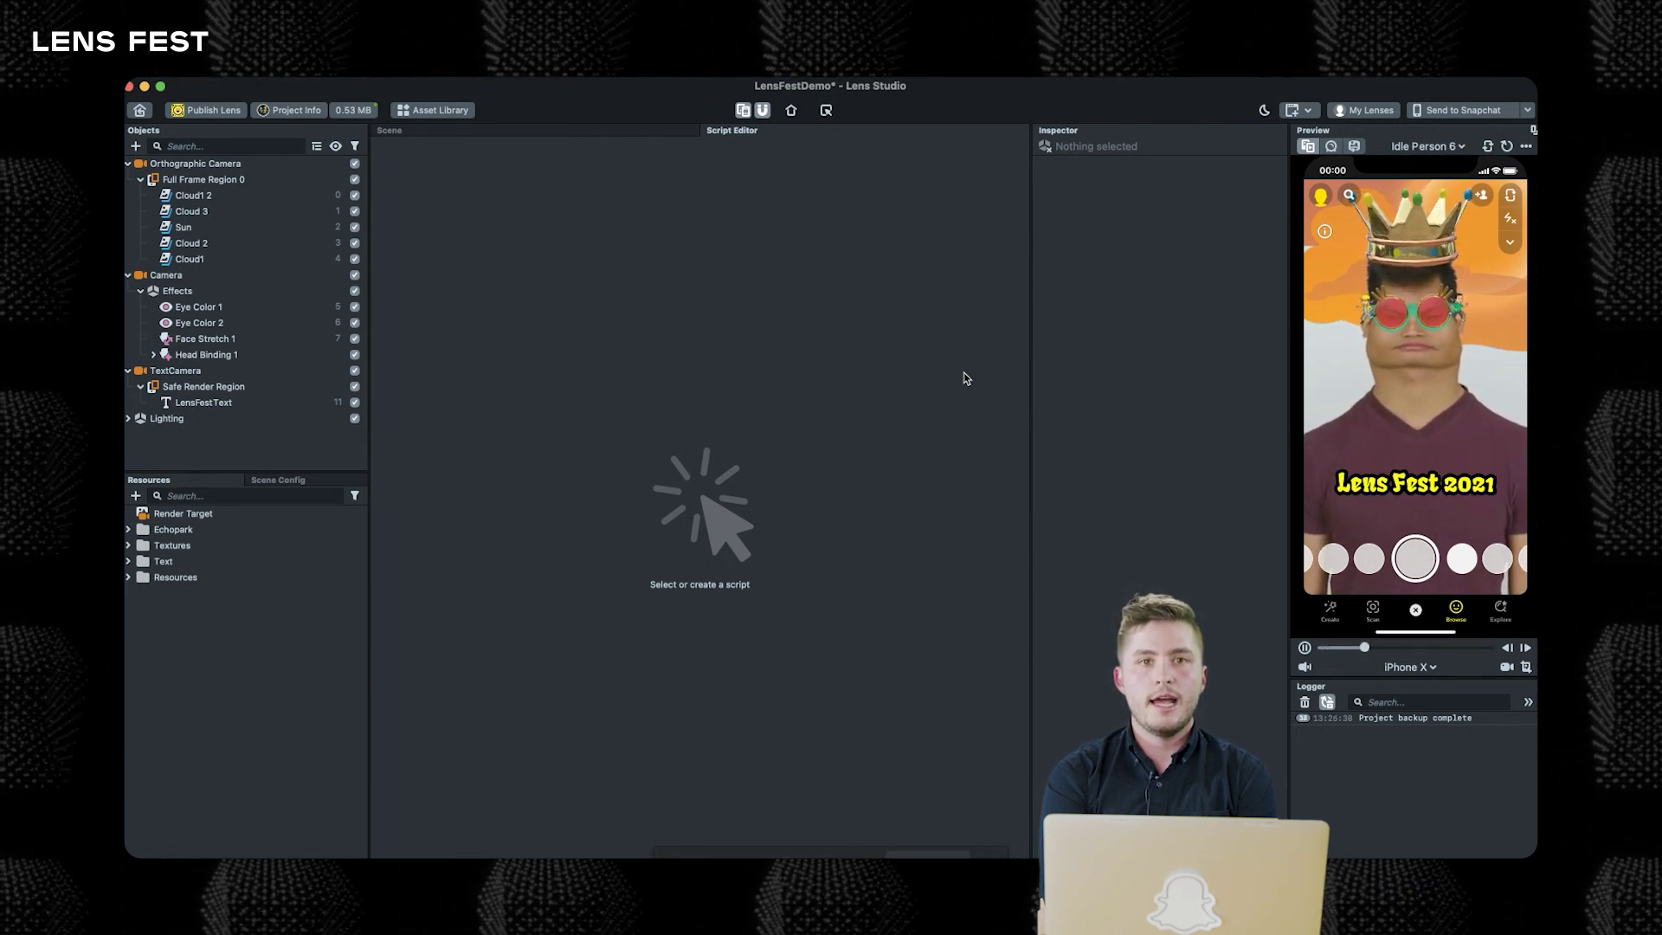
pyautogui.click(203, 401)
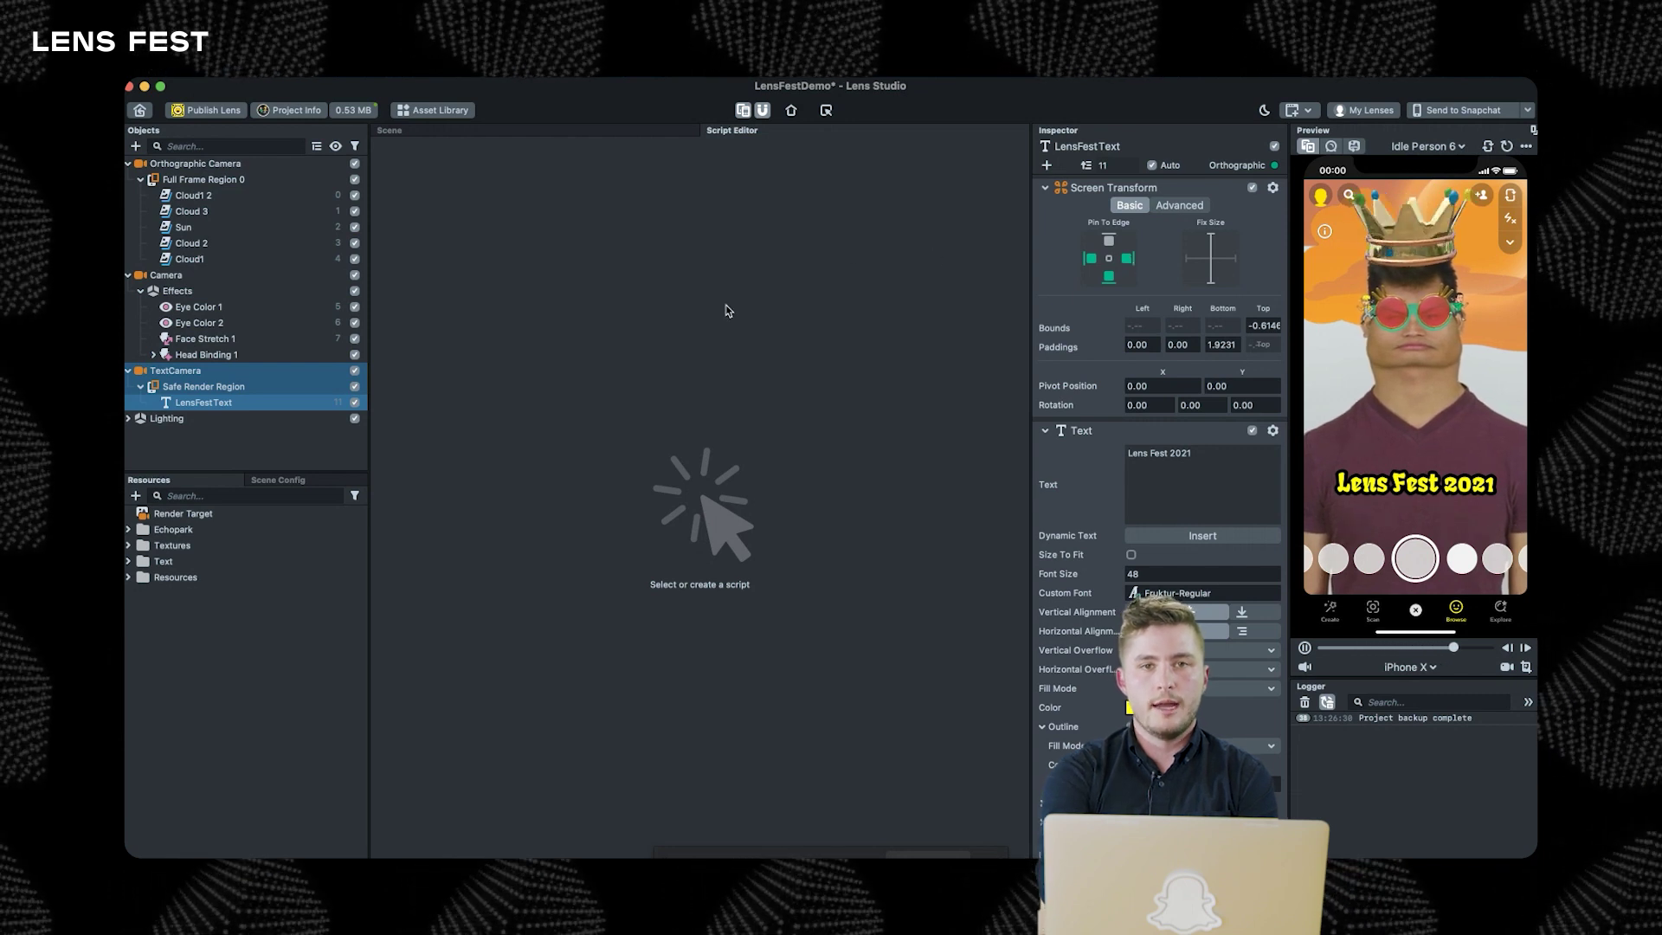
pyautogui.click(209, 386)
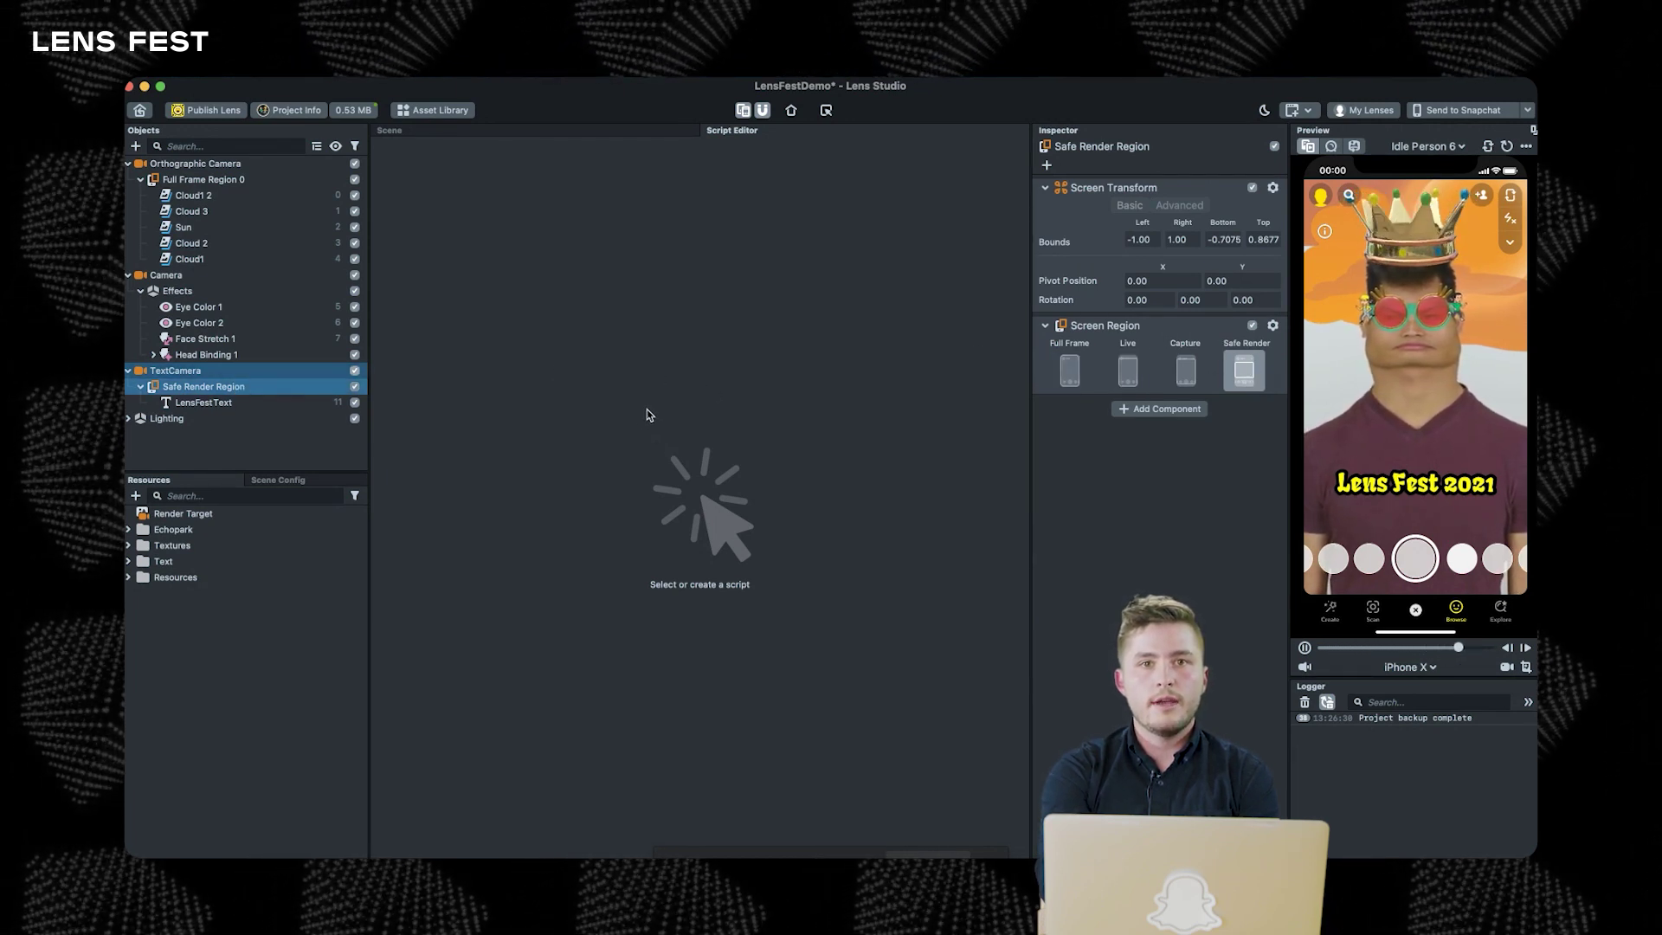
# Review New Lens's project info (0.53 MB, front and rear cameras) and apply it
pyautogui.click(291, 111)
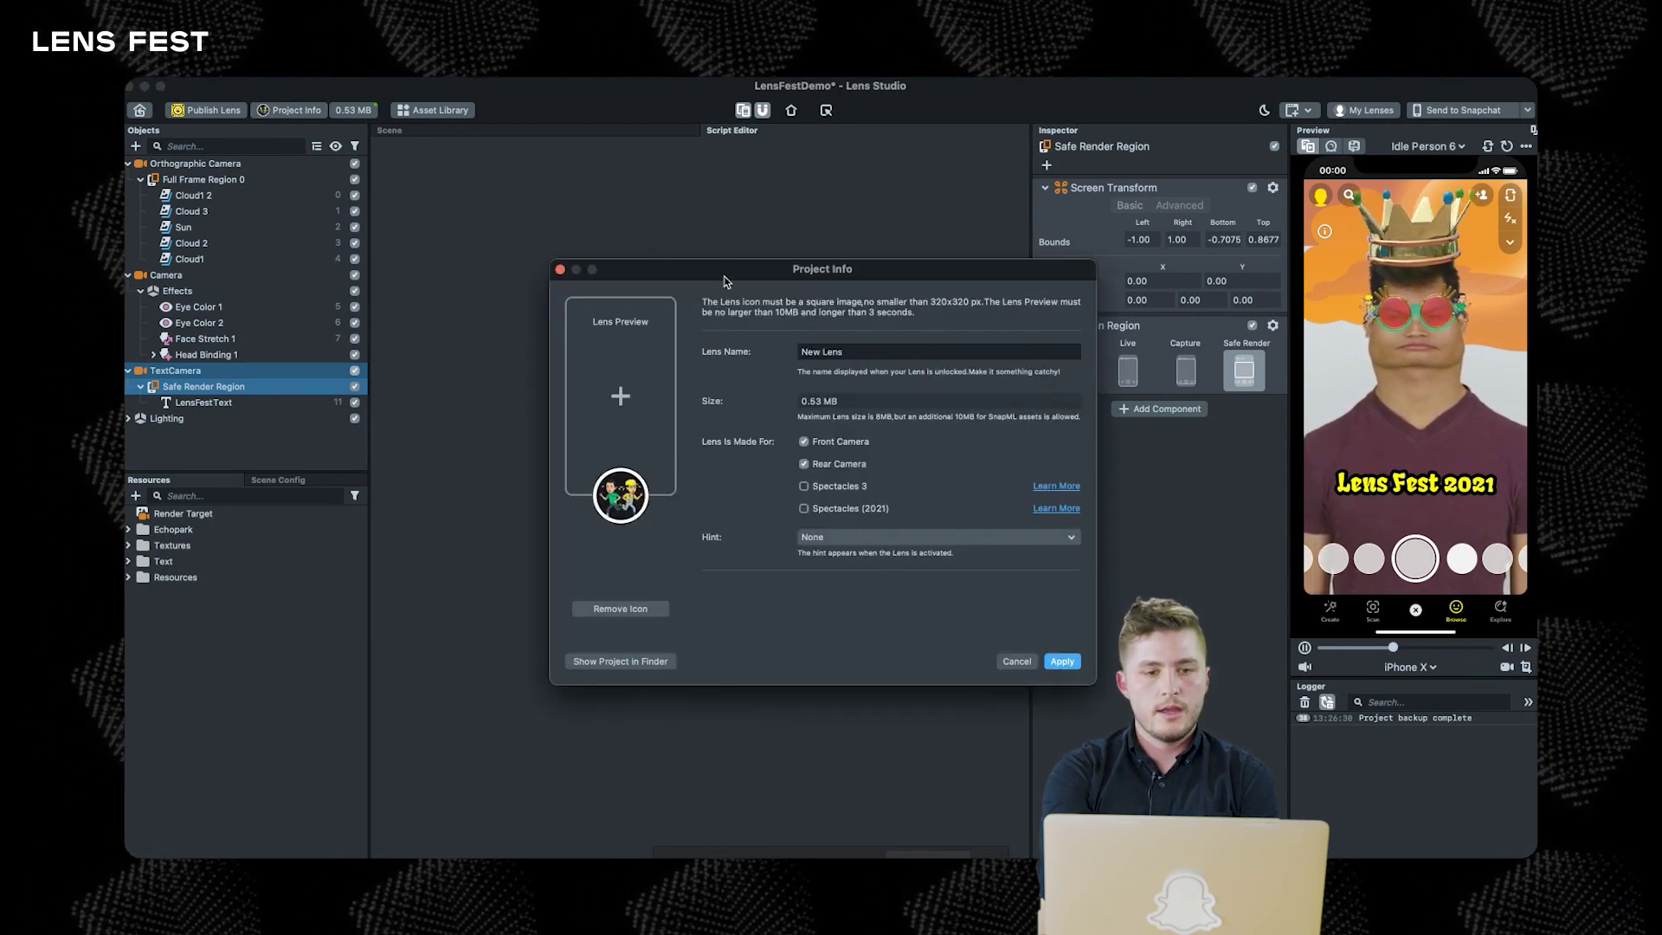
pyautogui.moveTo(724, 268); pyautogui.dragTo(680, 231)
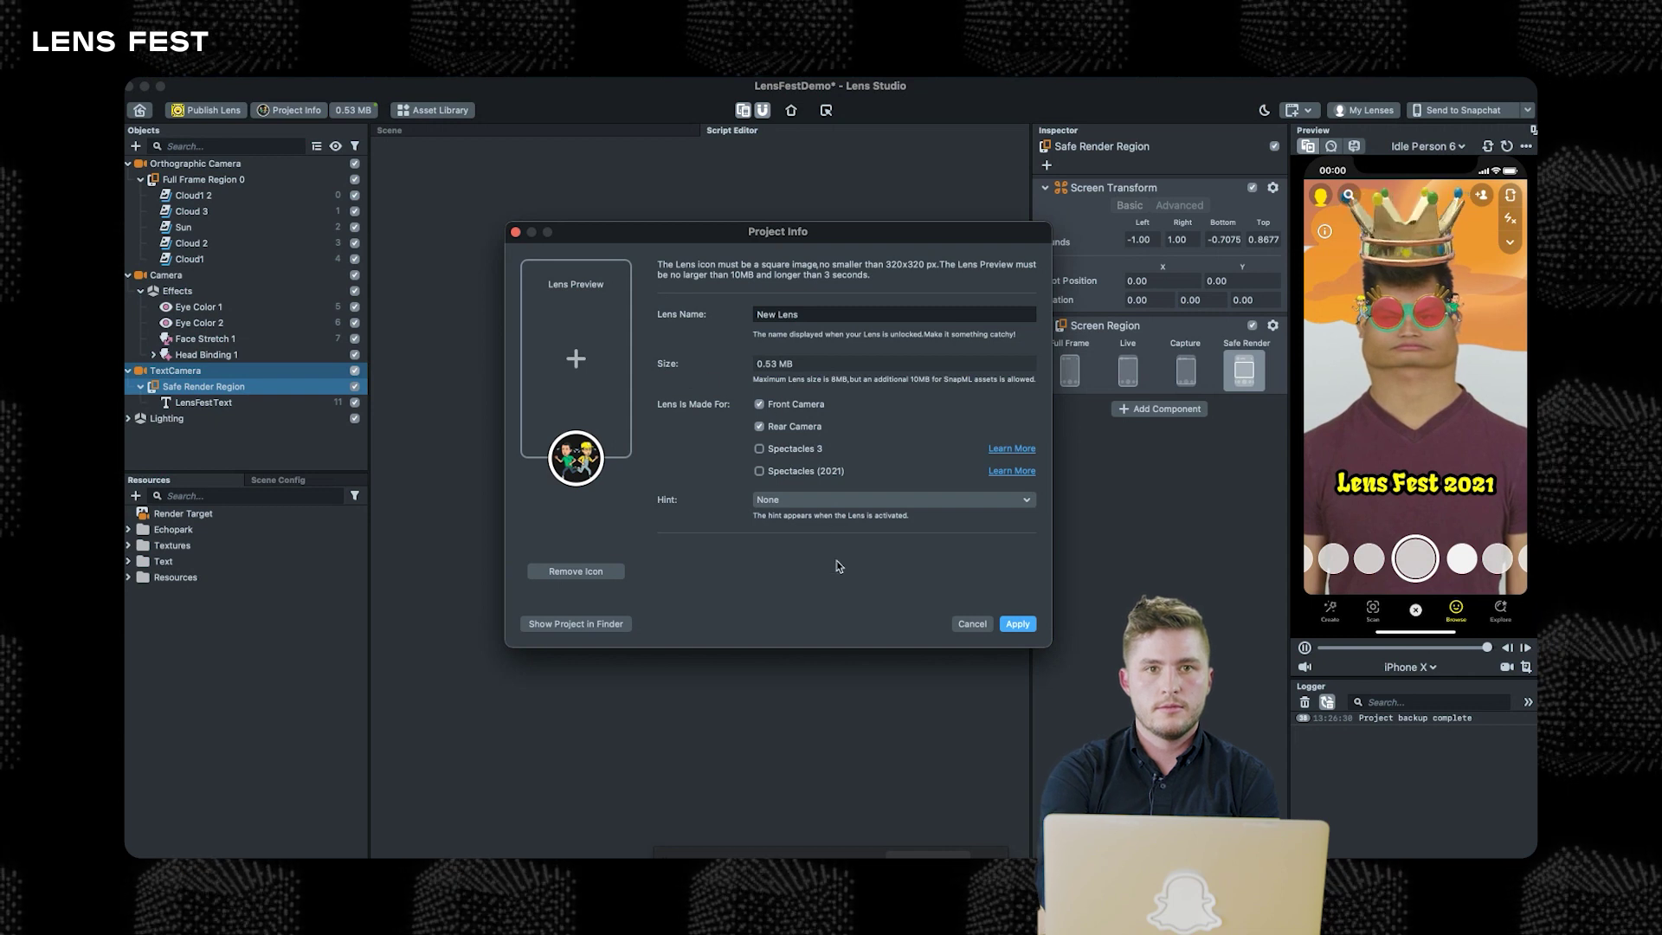
pyautogui.click(1032, 628)
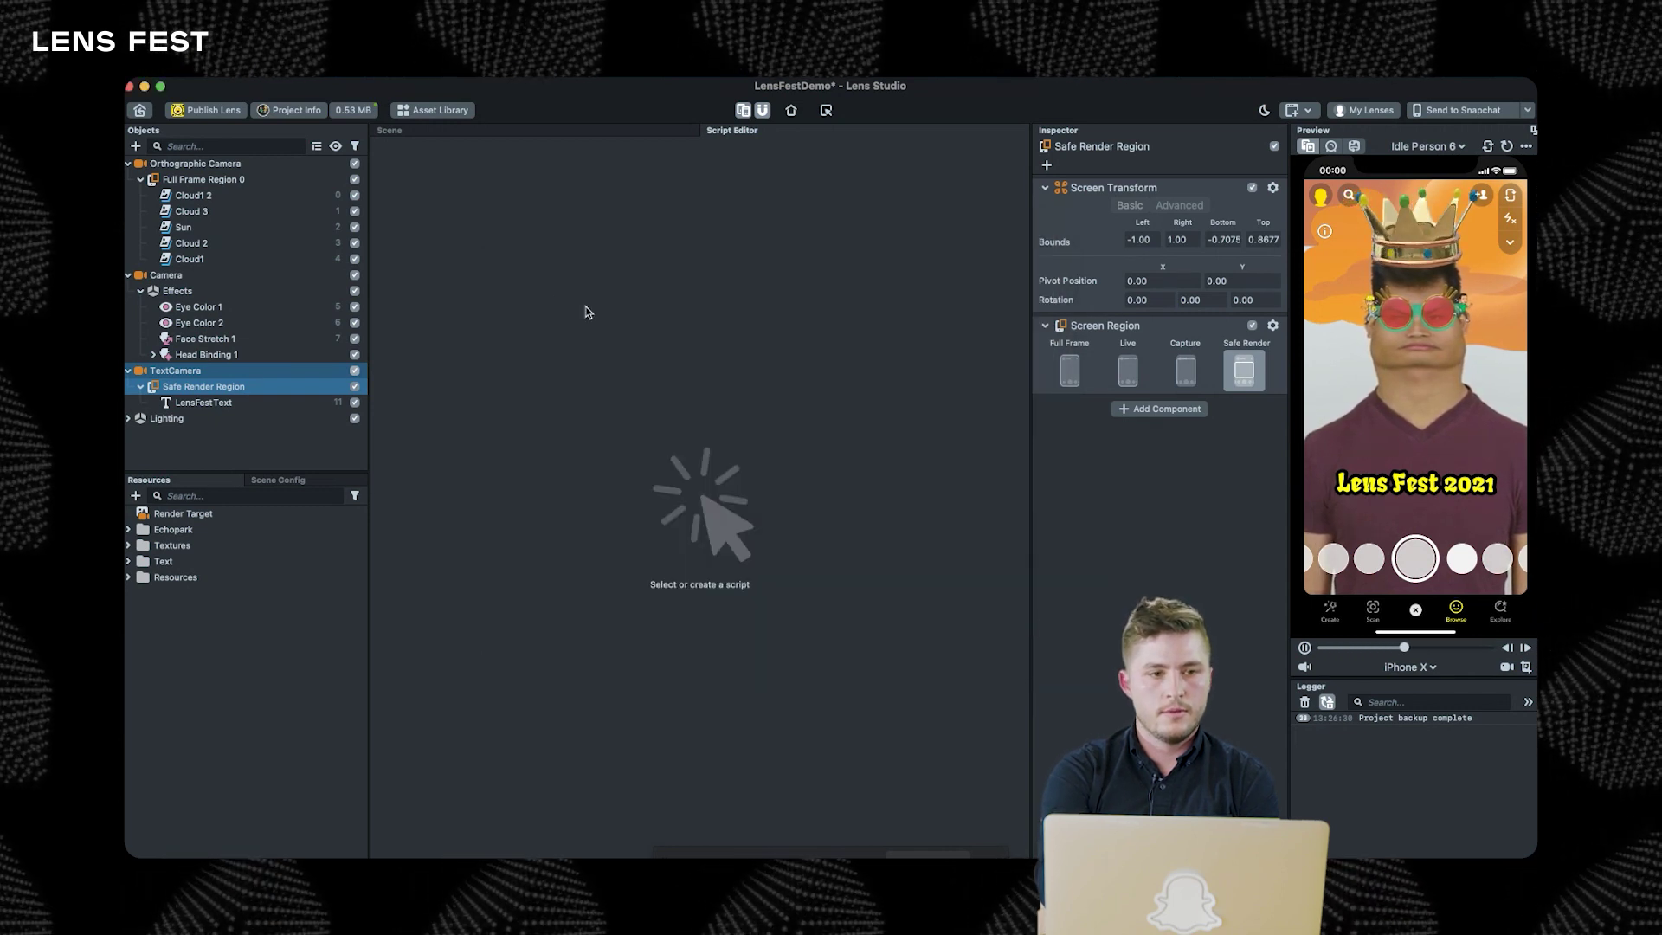
# Submit New Lens as a new Community Lens with Public visibility
pyautogui.click(222, 115)
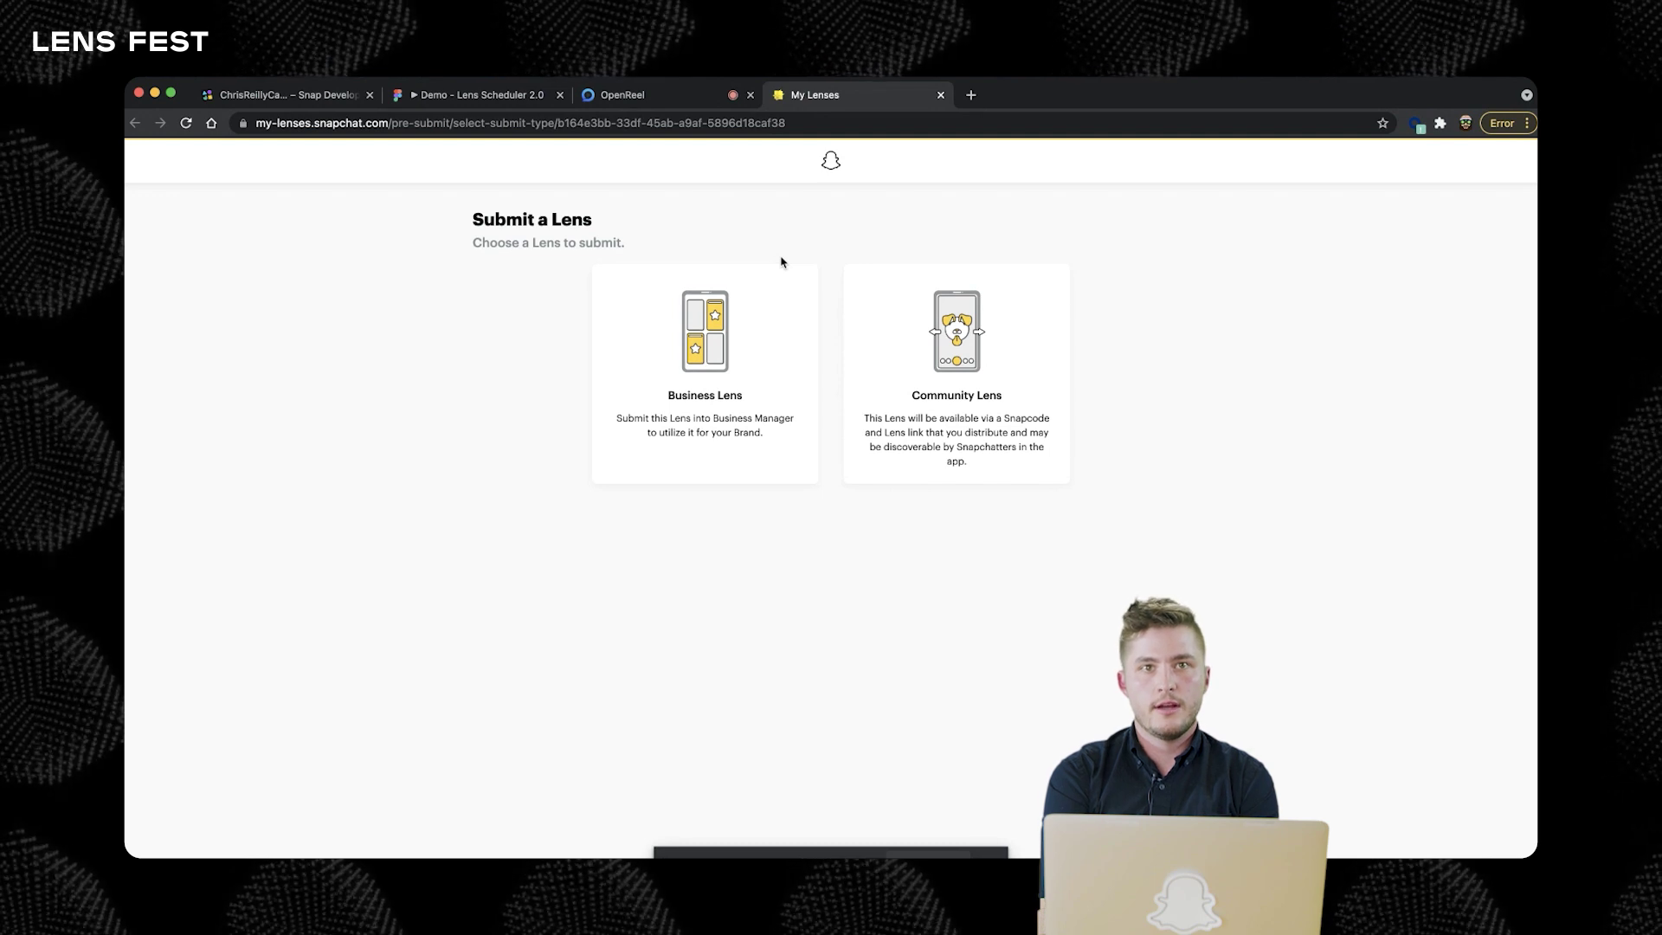
pyautogui.click(997, 341)
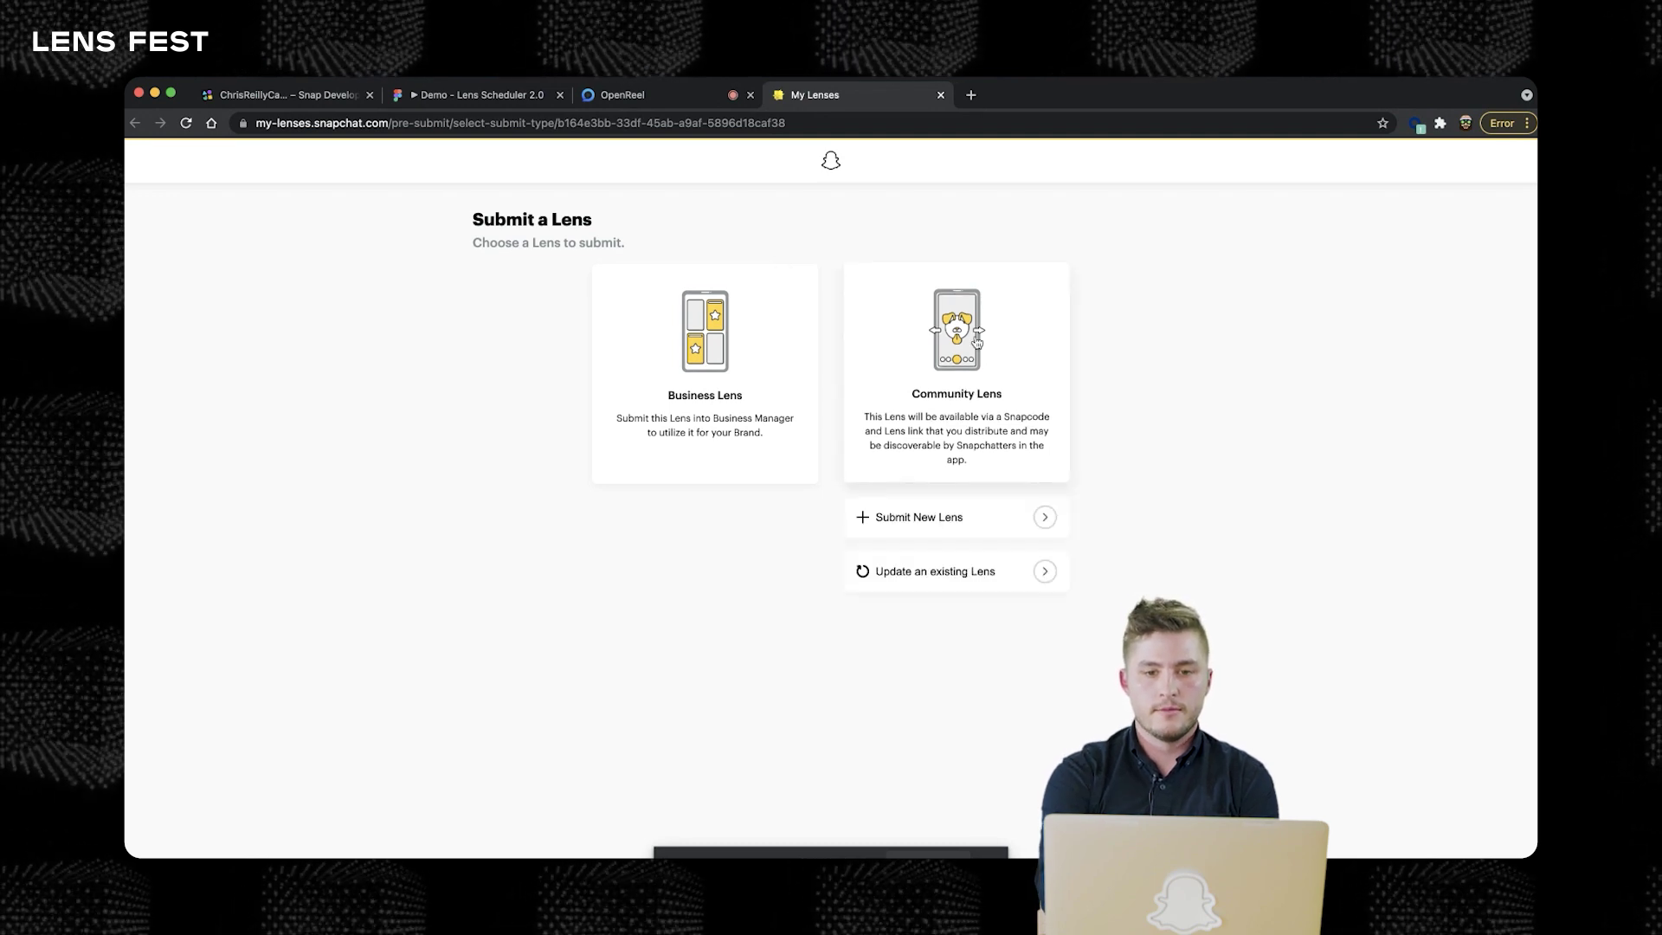
pyautogui.click(915, 517)
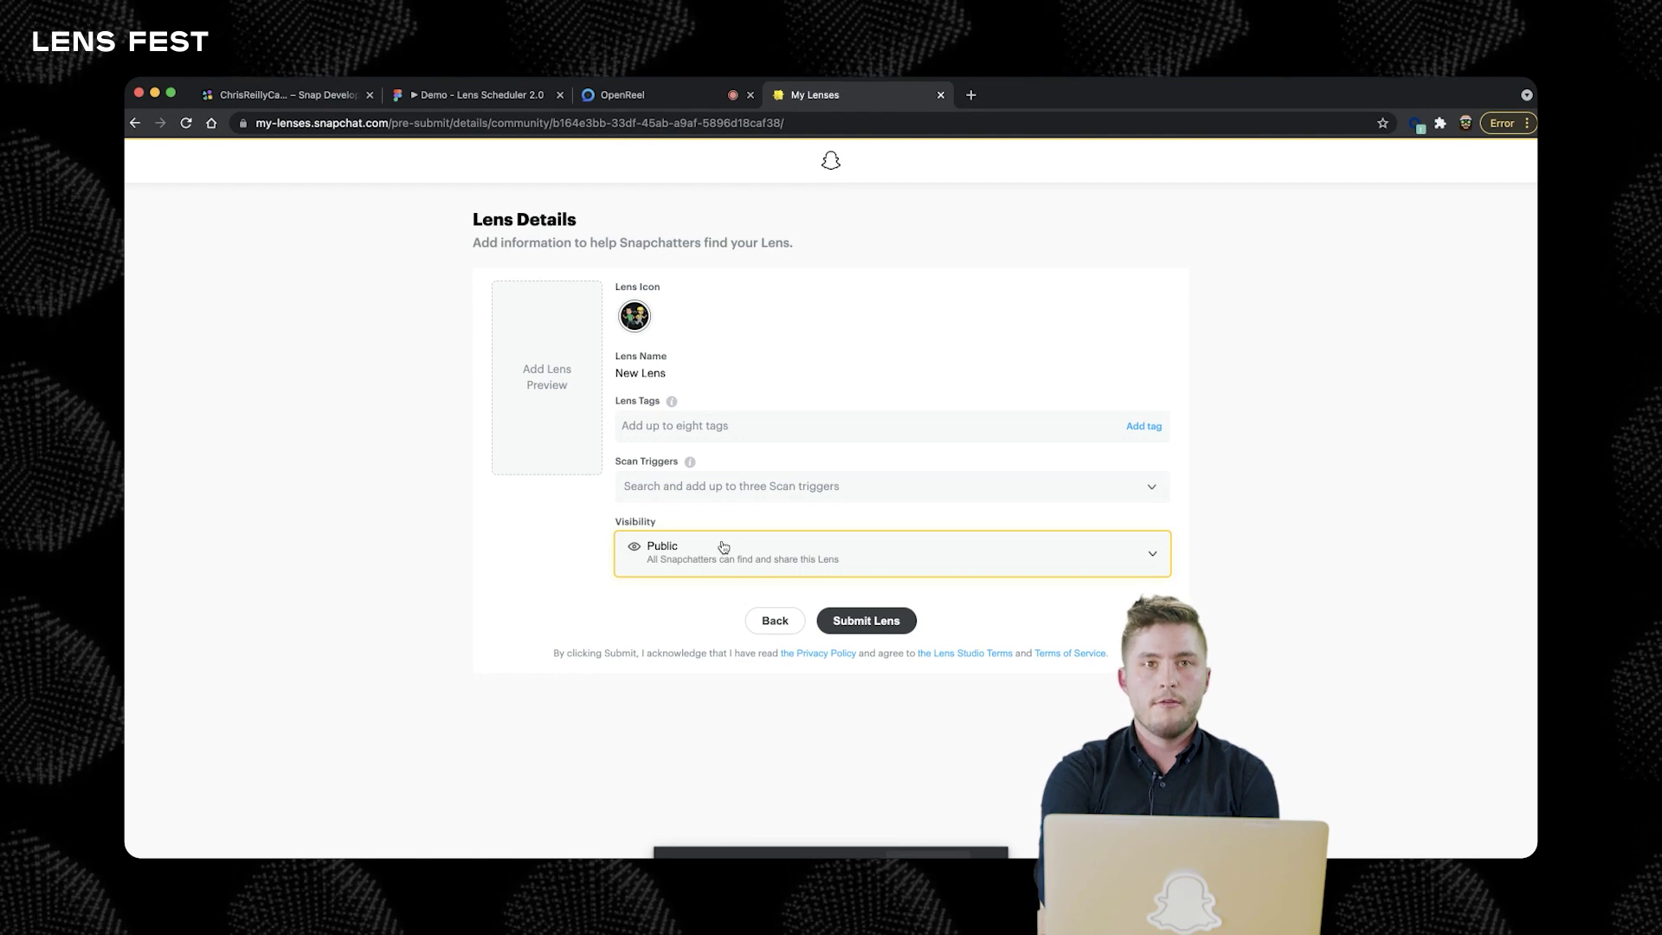
pyautogui.click(723, 548)
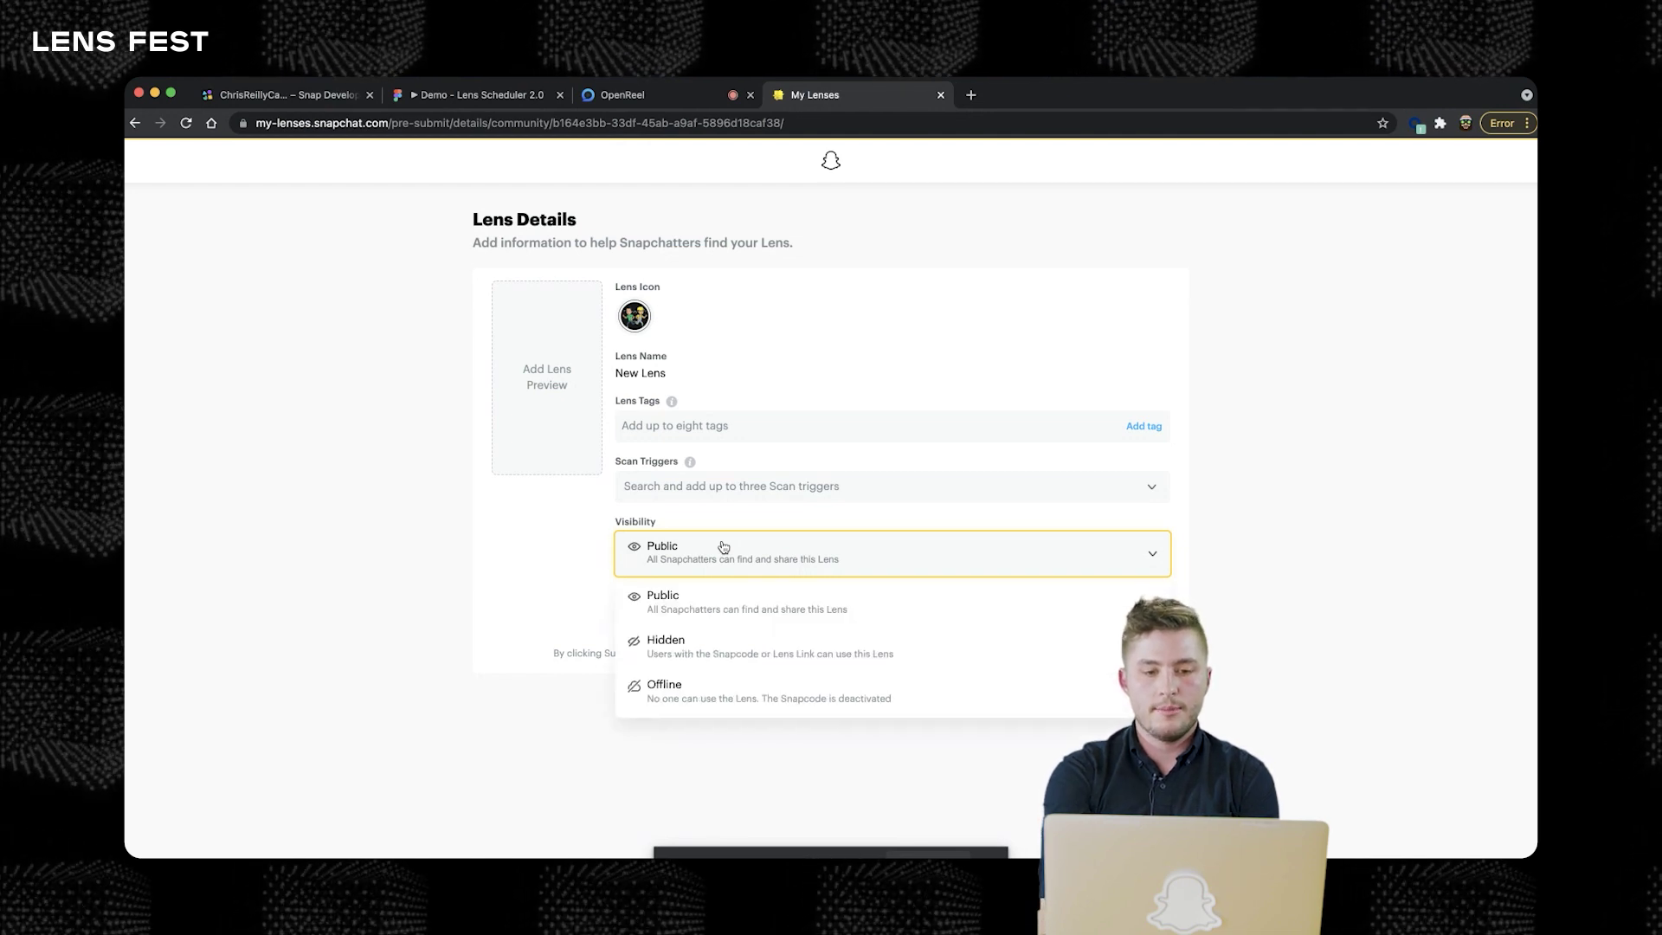
pyautogui.click(726, 647)
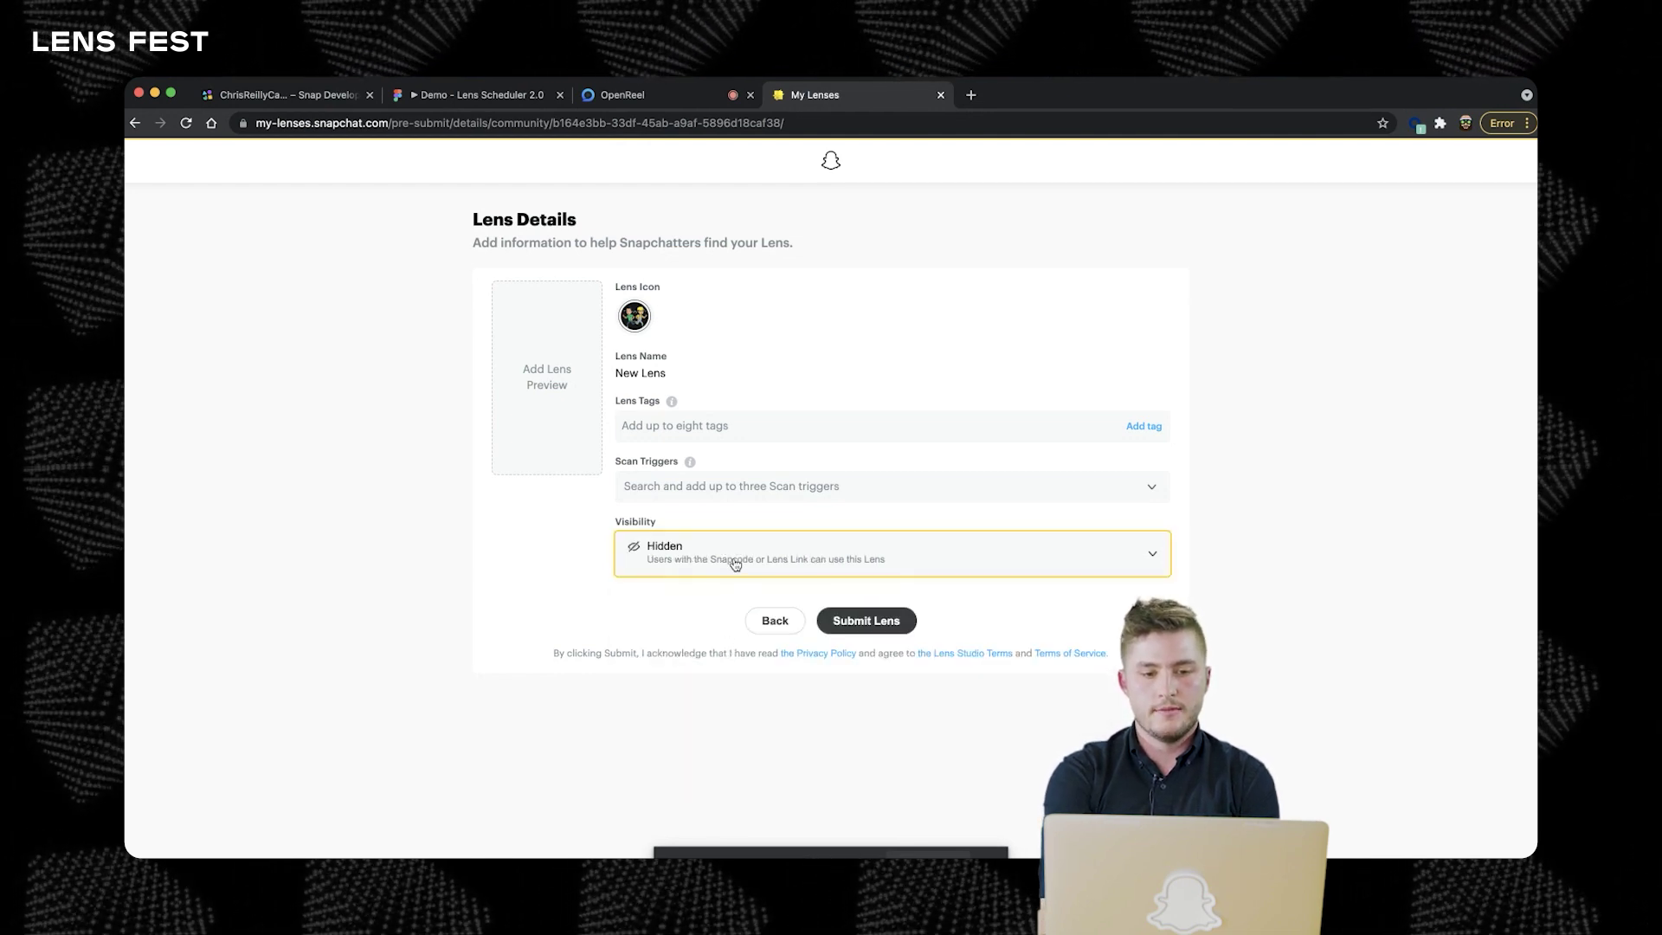
pyautogui.click(733, 563)
pyautogui.click(740, 602)
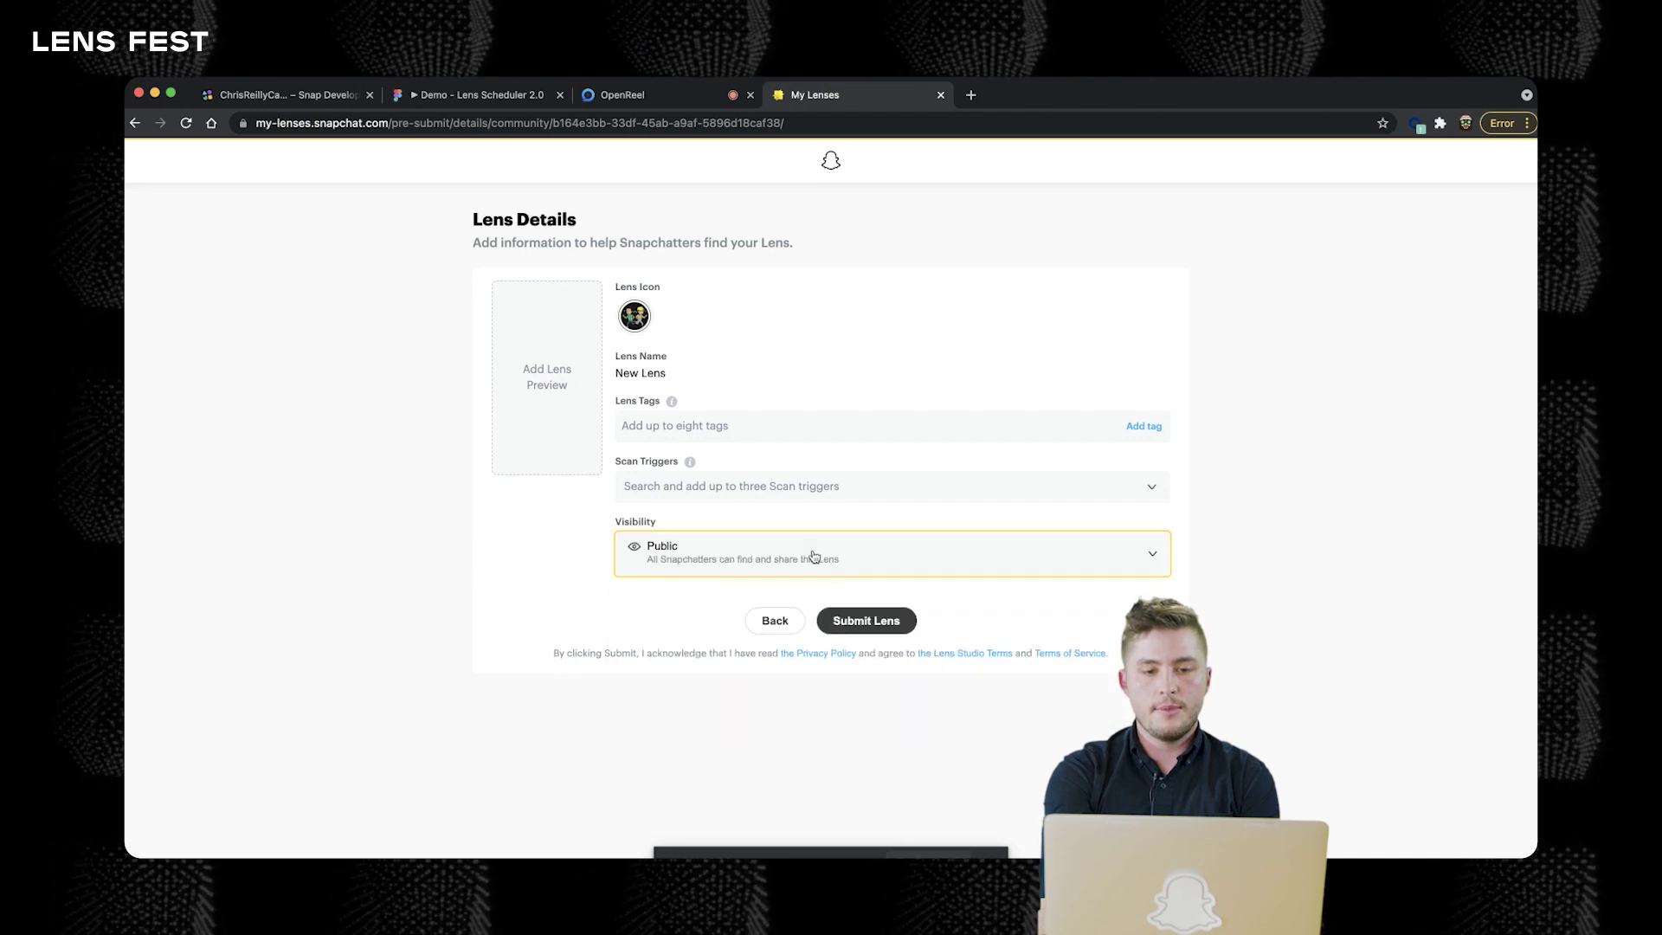
pyautogui.click(862, 626)
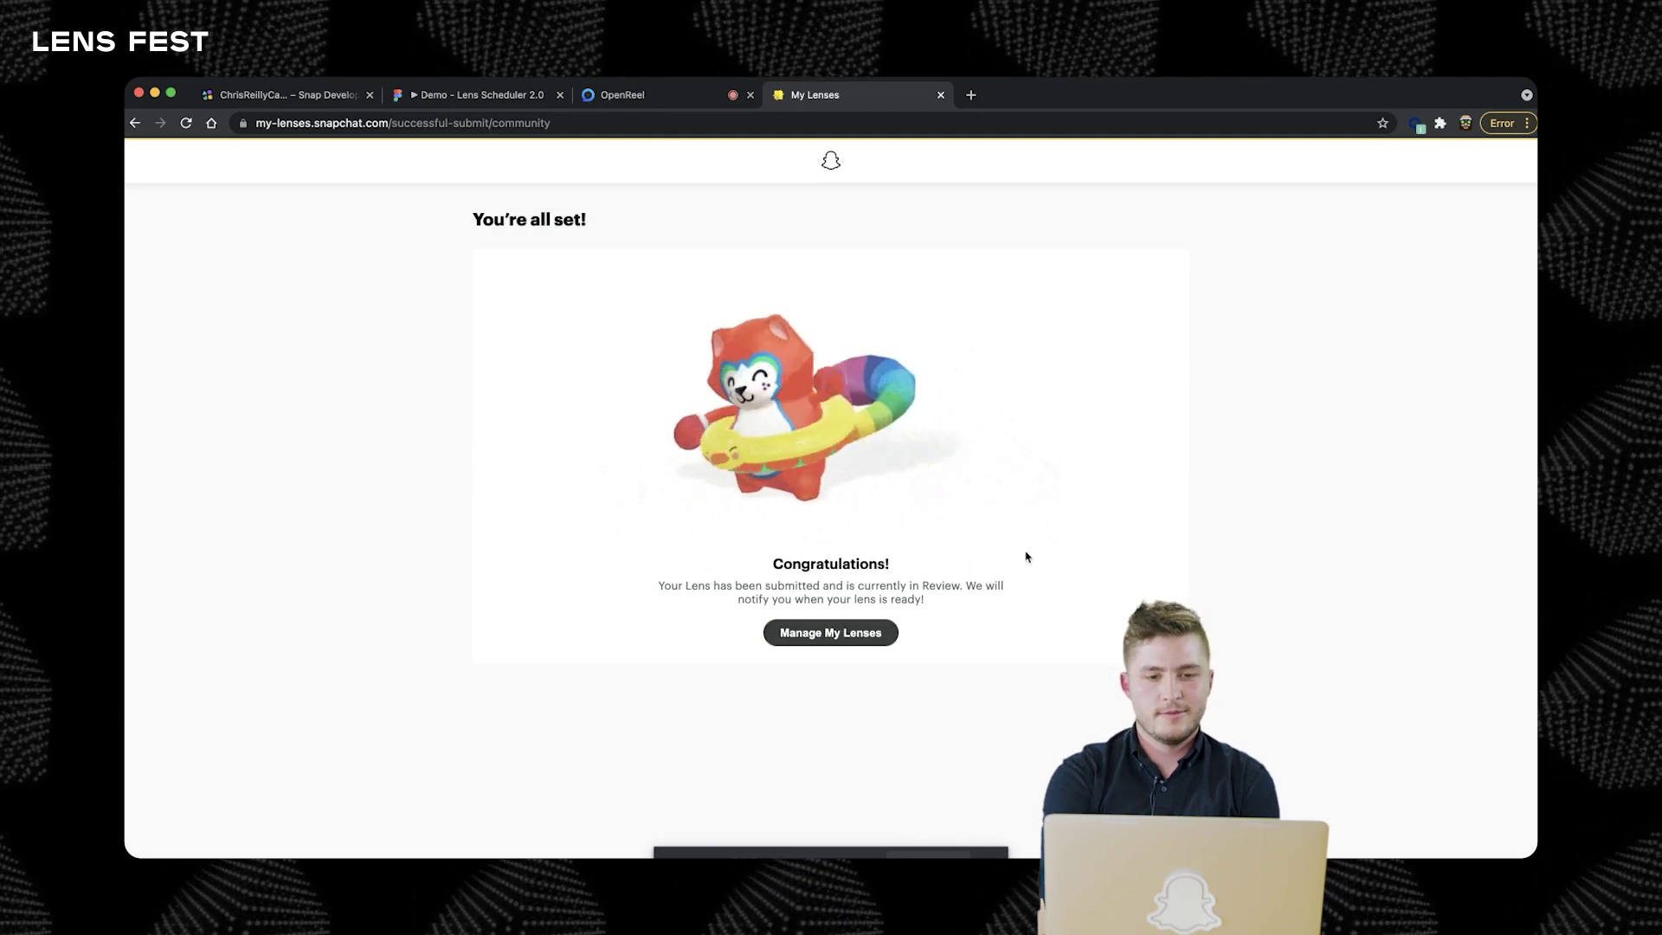
# View the submitted lens's details, then begin a new lens group in Lens Scheduler
pyautogui.click(830, 633)
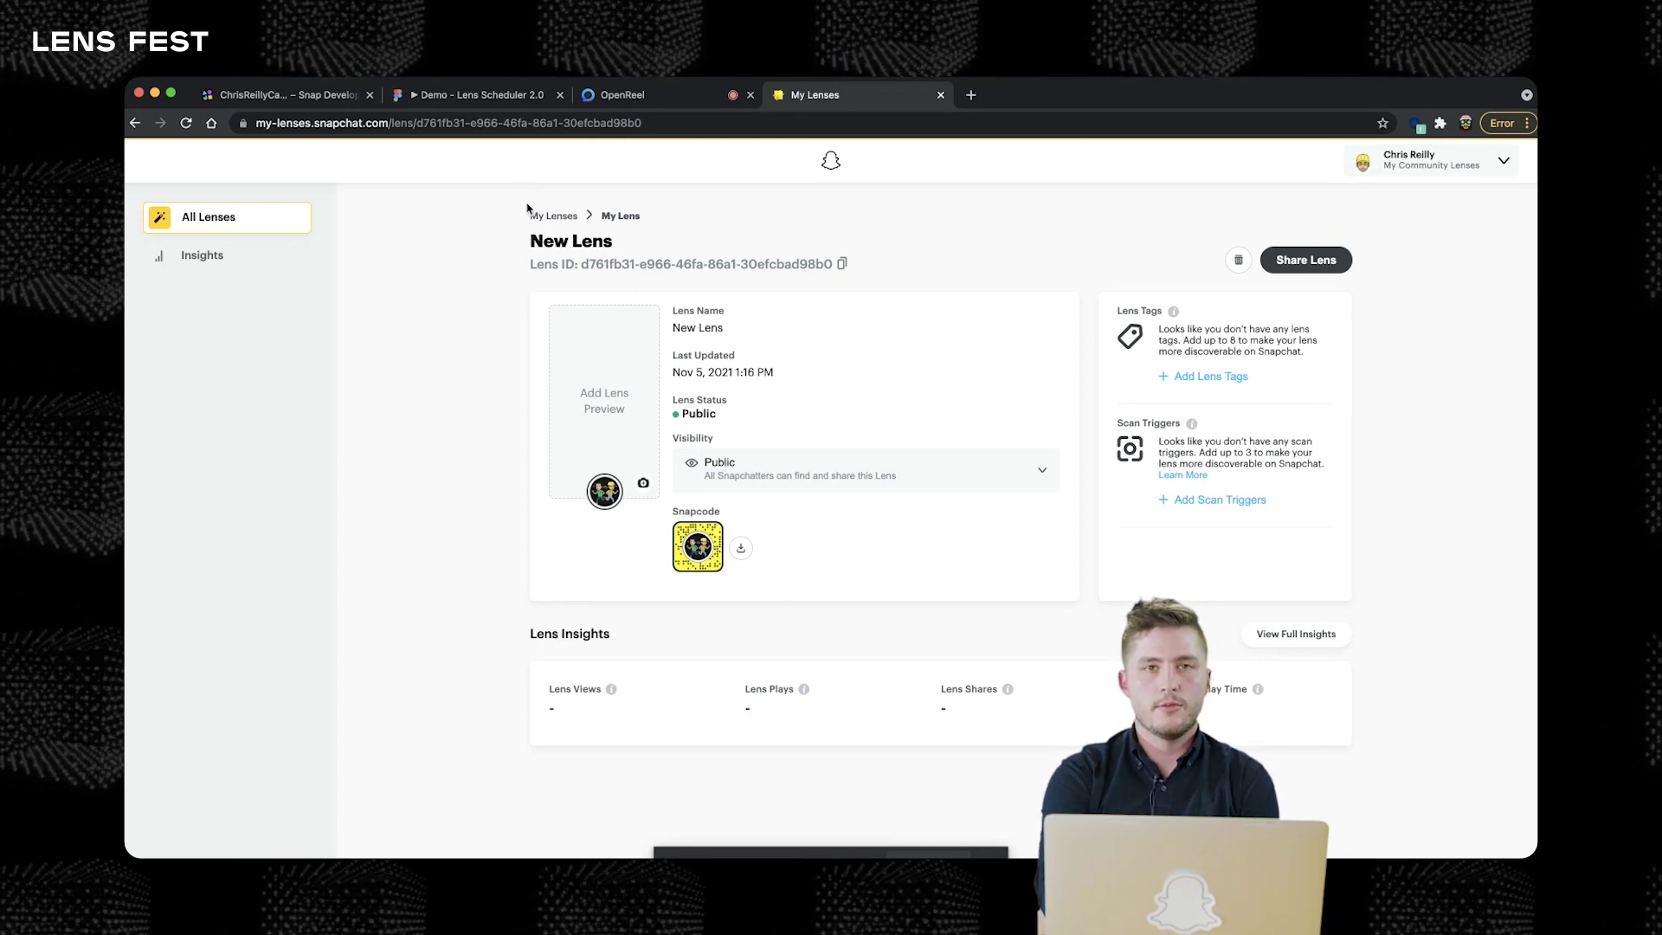
pyautogui.click(480, 95)
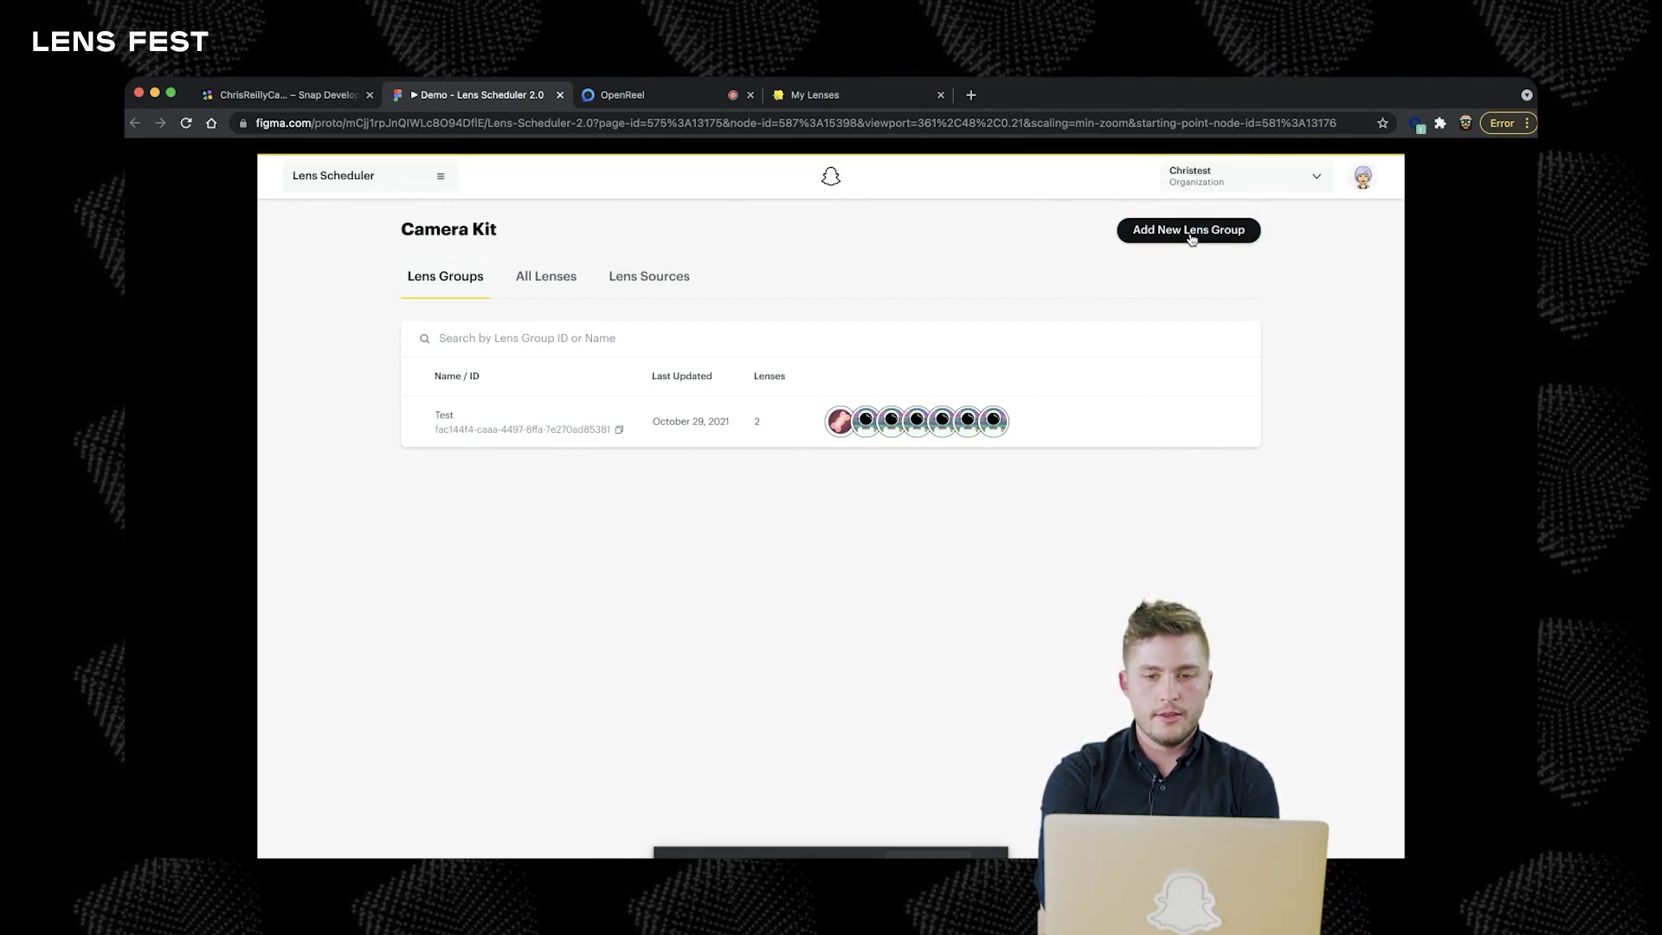
pyautogui.click(1191, 238)
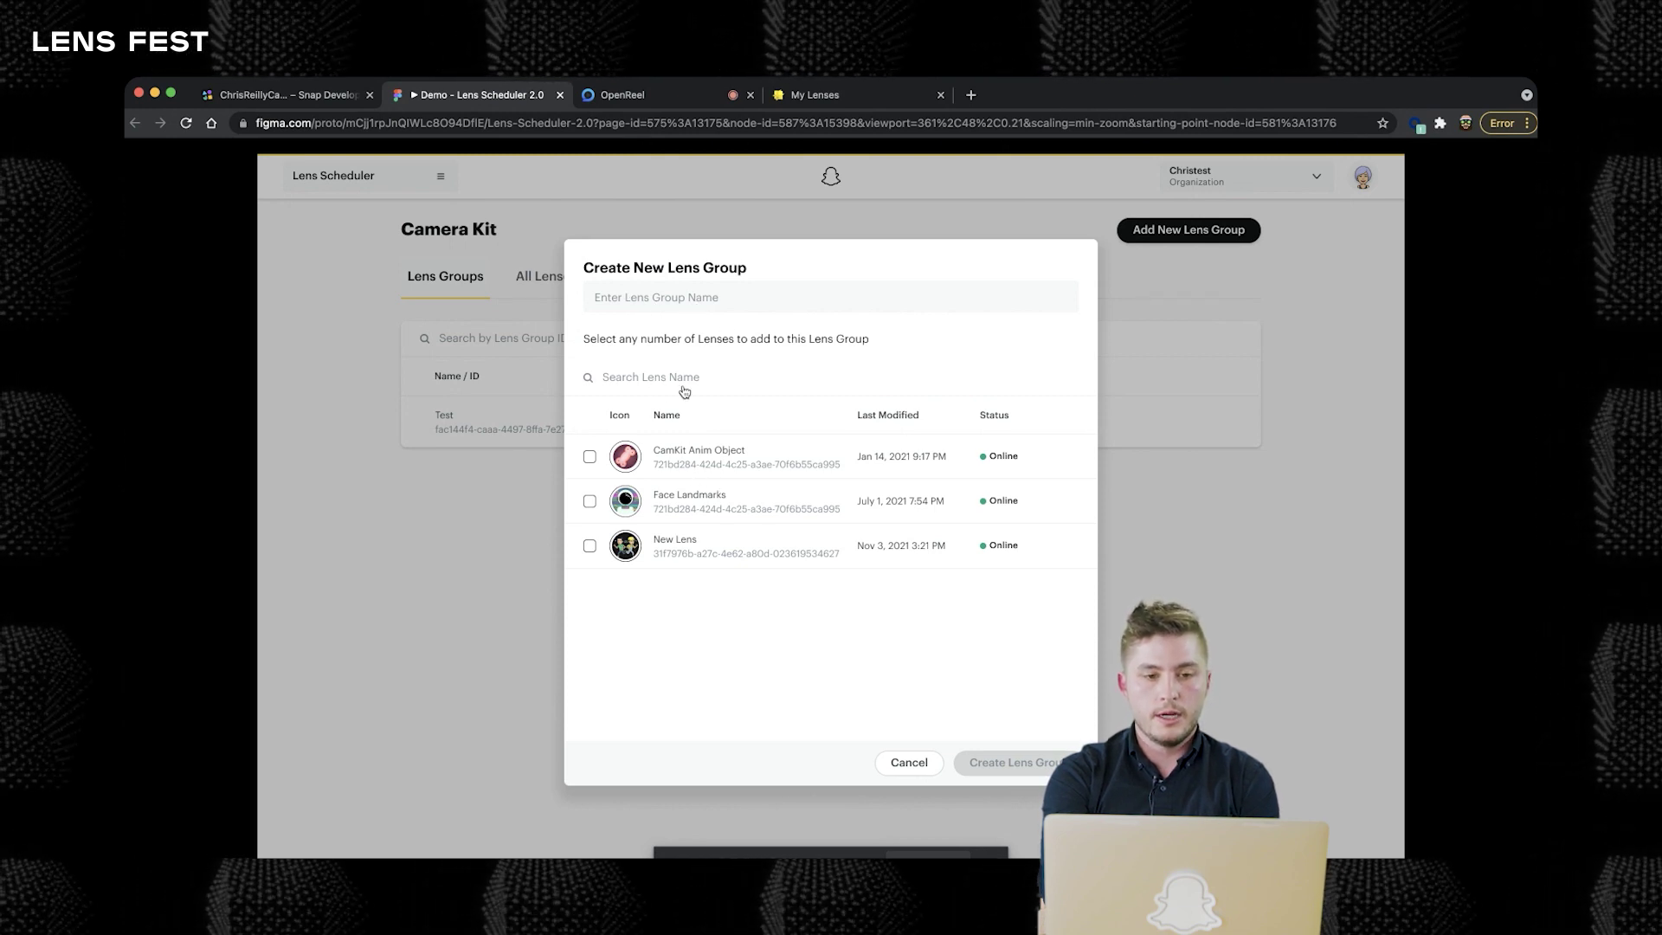
# Create Demo Group with CamKit Anim Object and Face Landmarks, add New Lens, and view its details
pyautogui.click(662, 474)
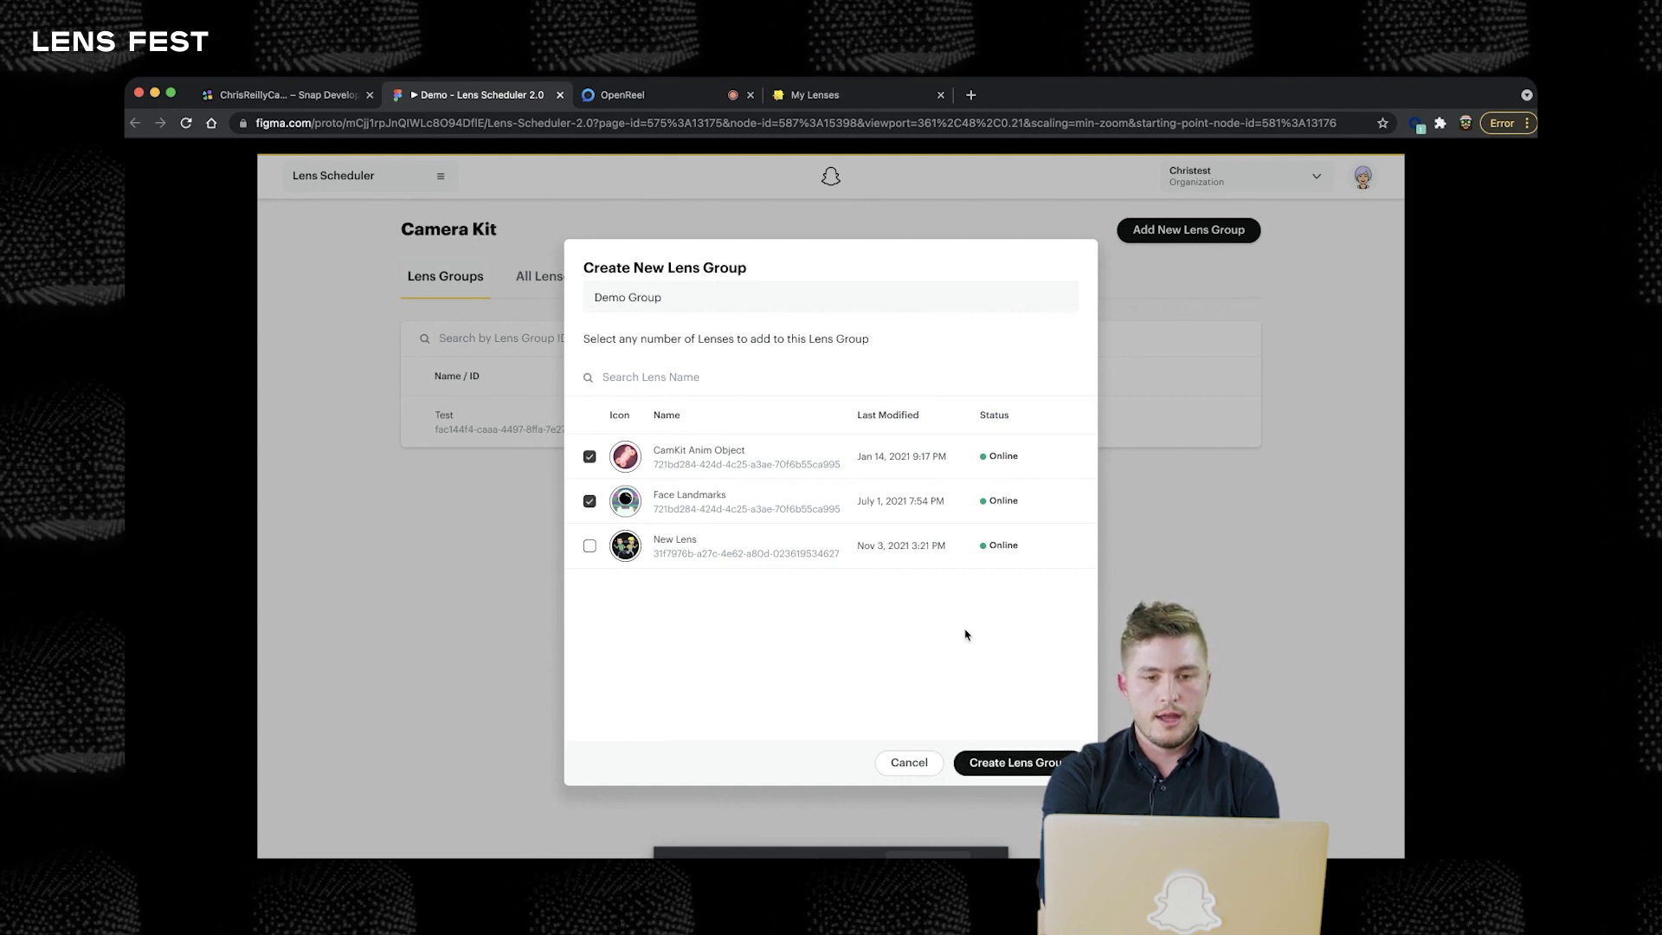
pyautogui.click(1018, 767)
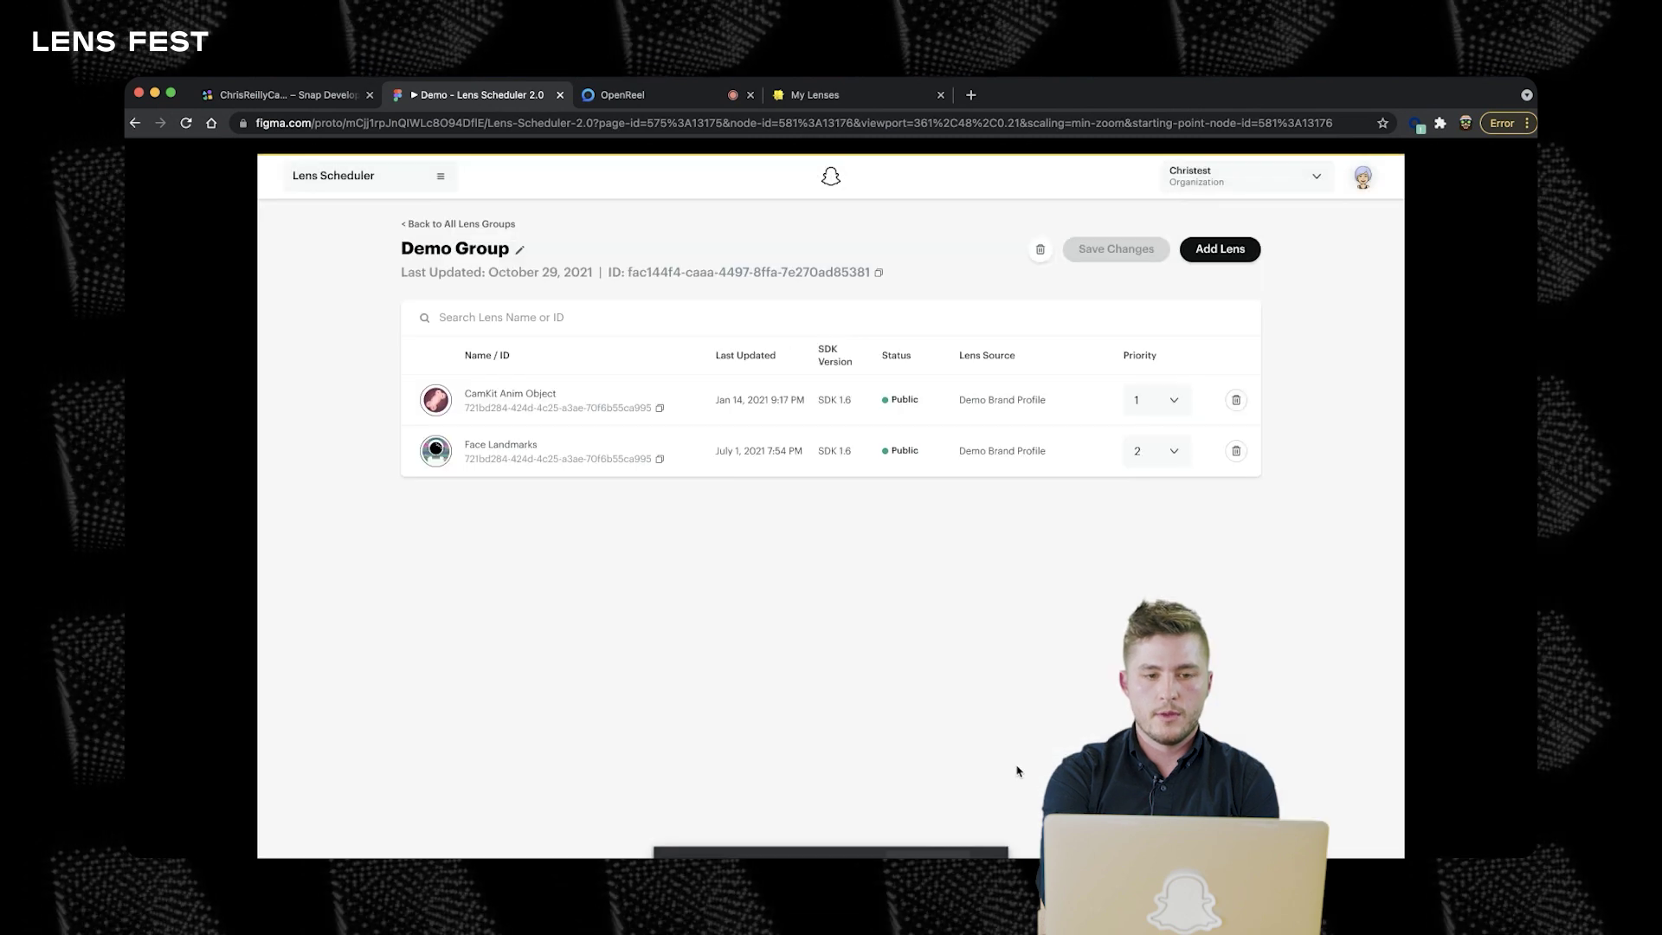
pyautogui.click(1221, 250)
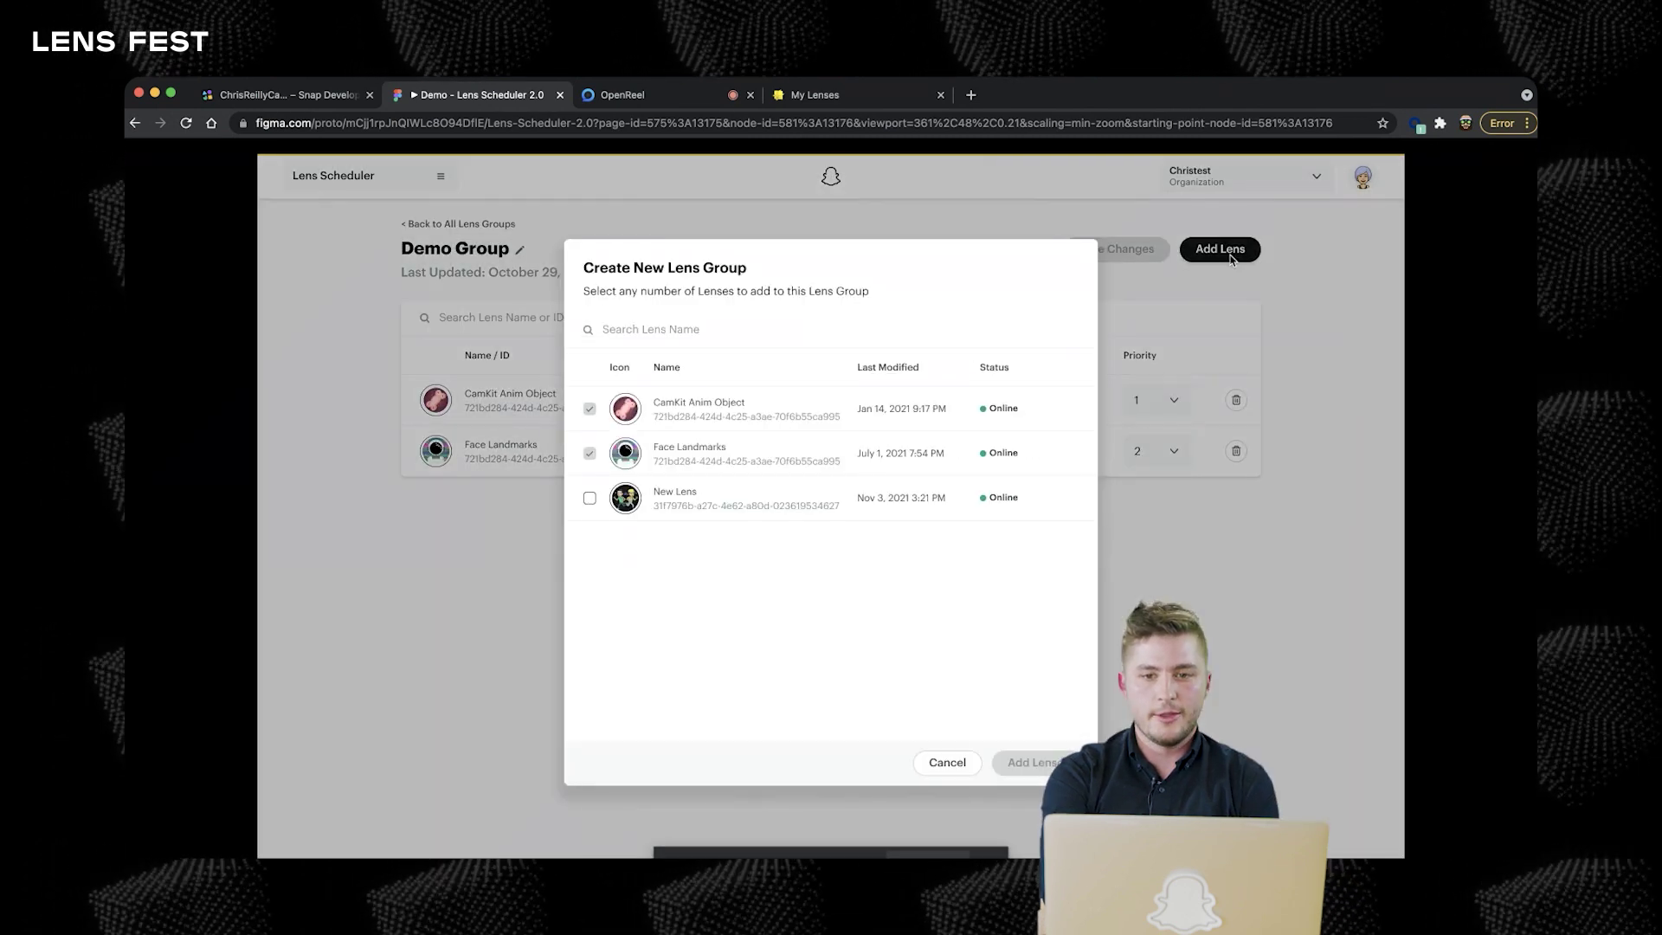
pyautogui.click(651, 499)
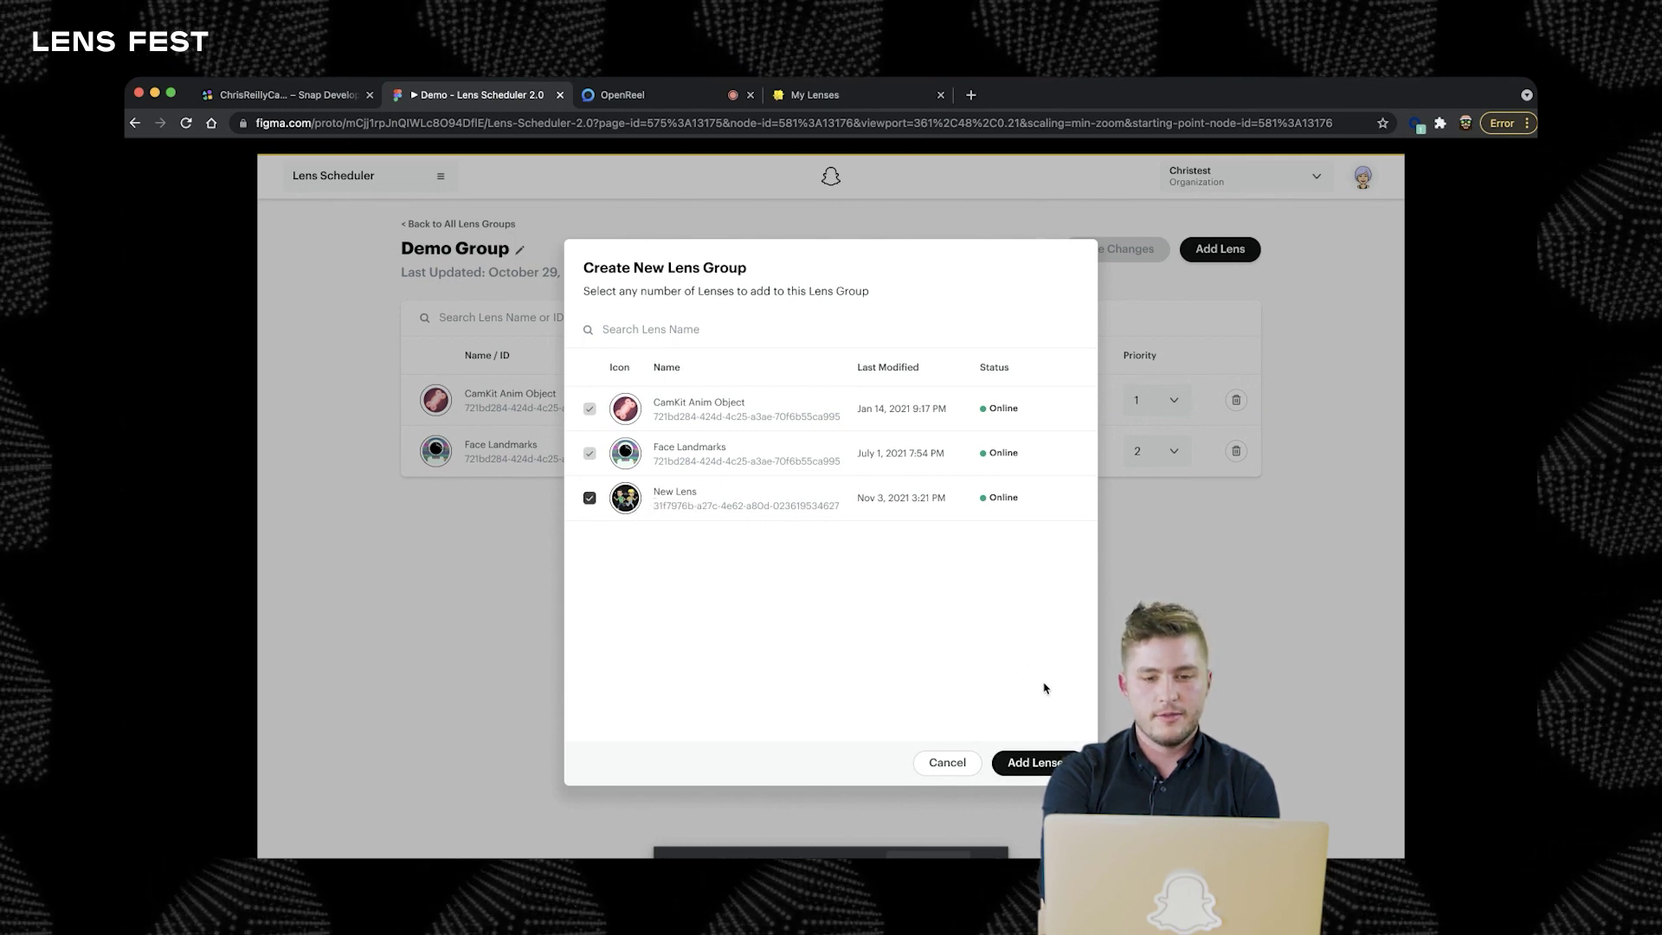
pyautogui.click(1030, 764)
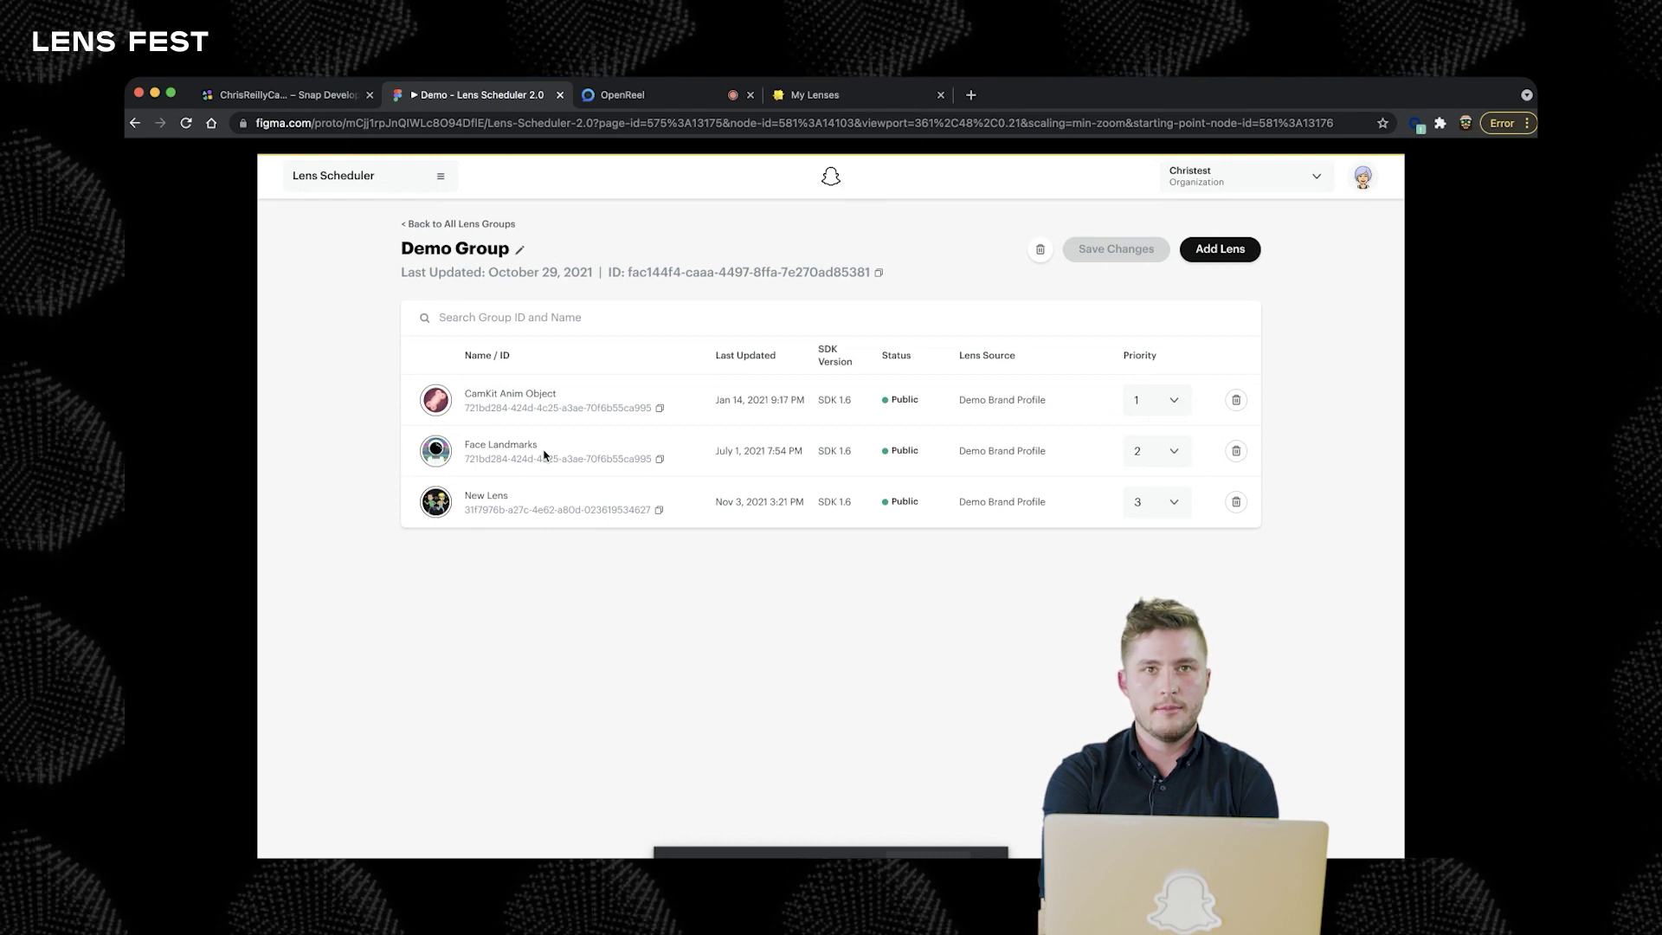
pyautogui.click(568, 496)
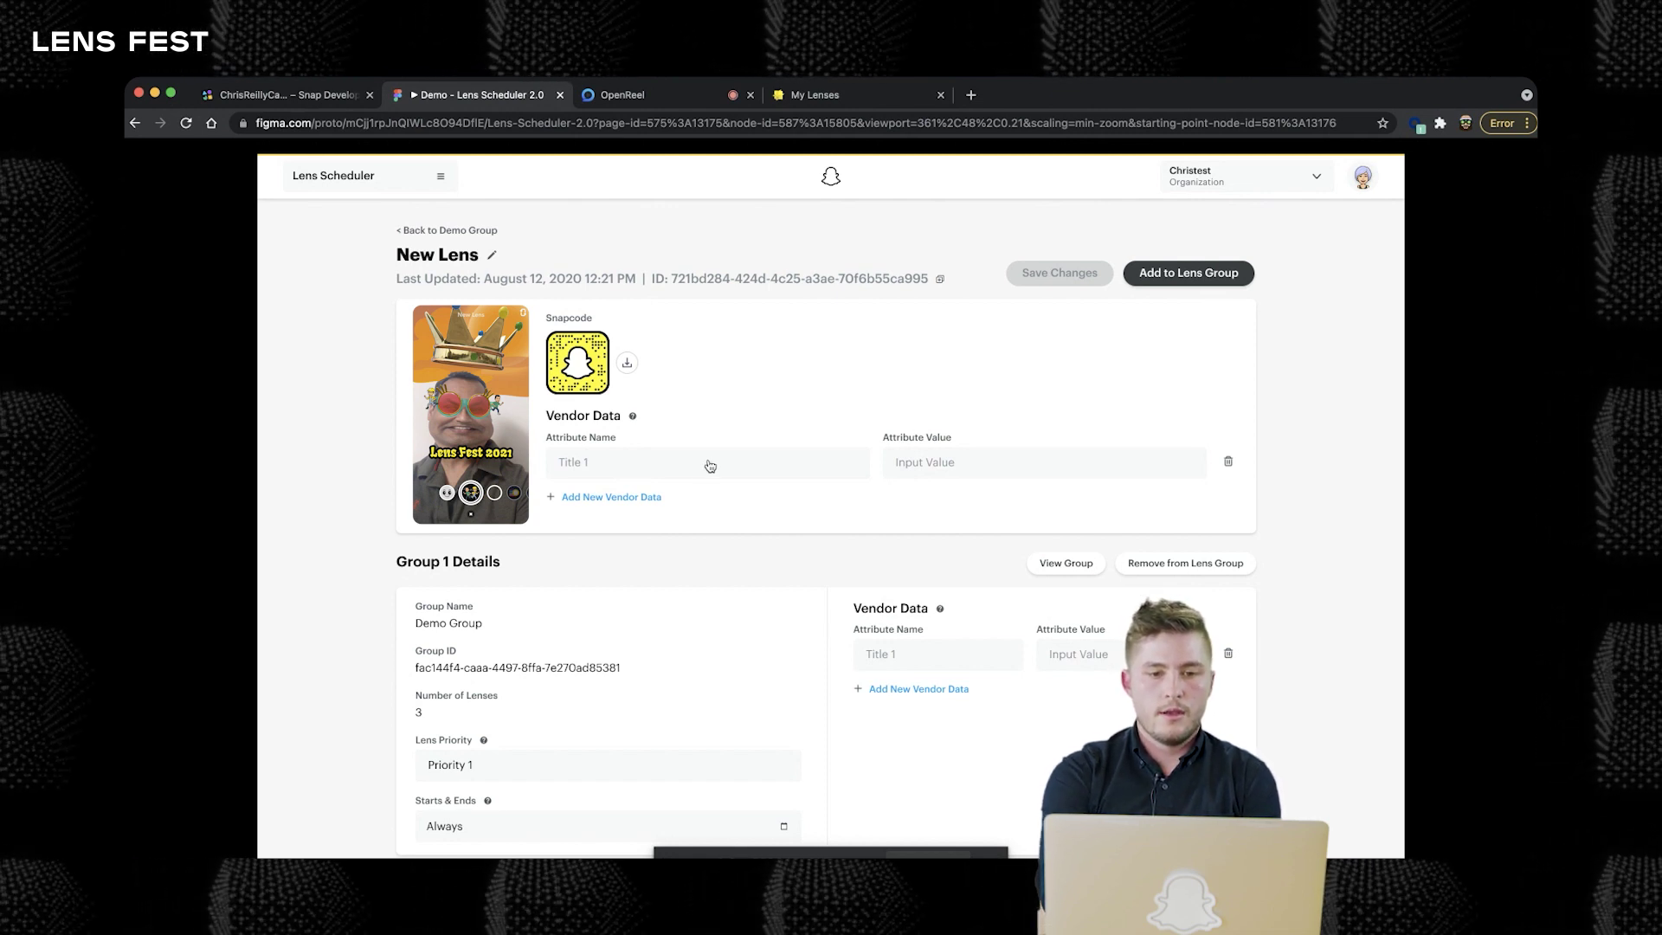
# Add the vendor data attribute Front with value True to New Lens and save
pyautogui.click(712, 468)
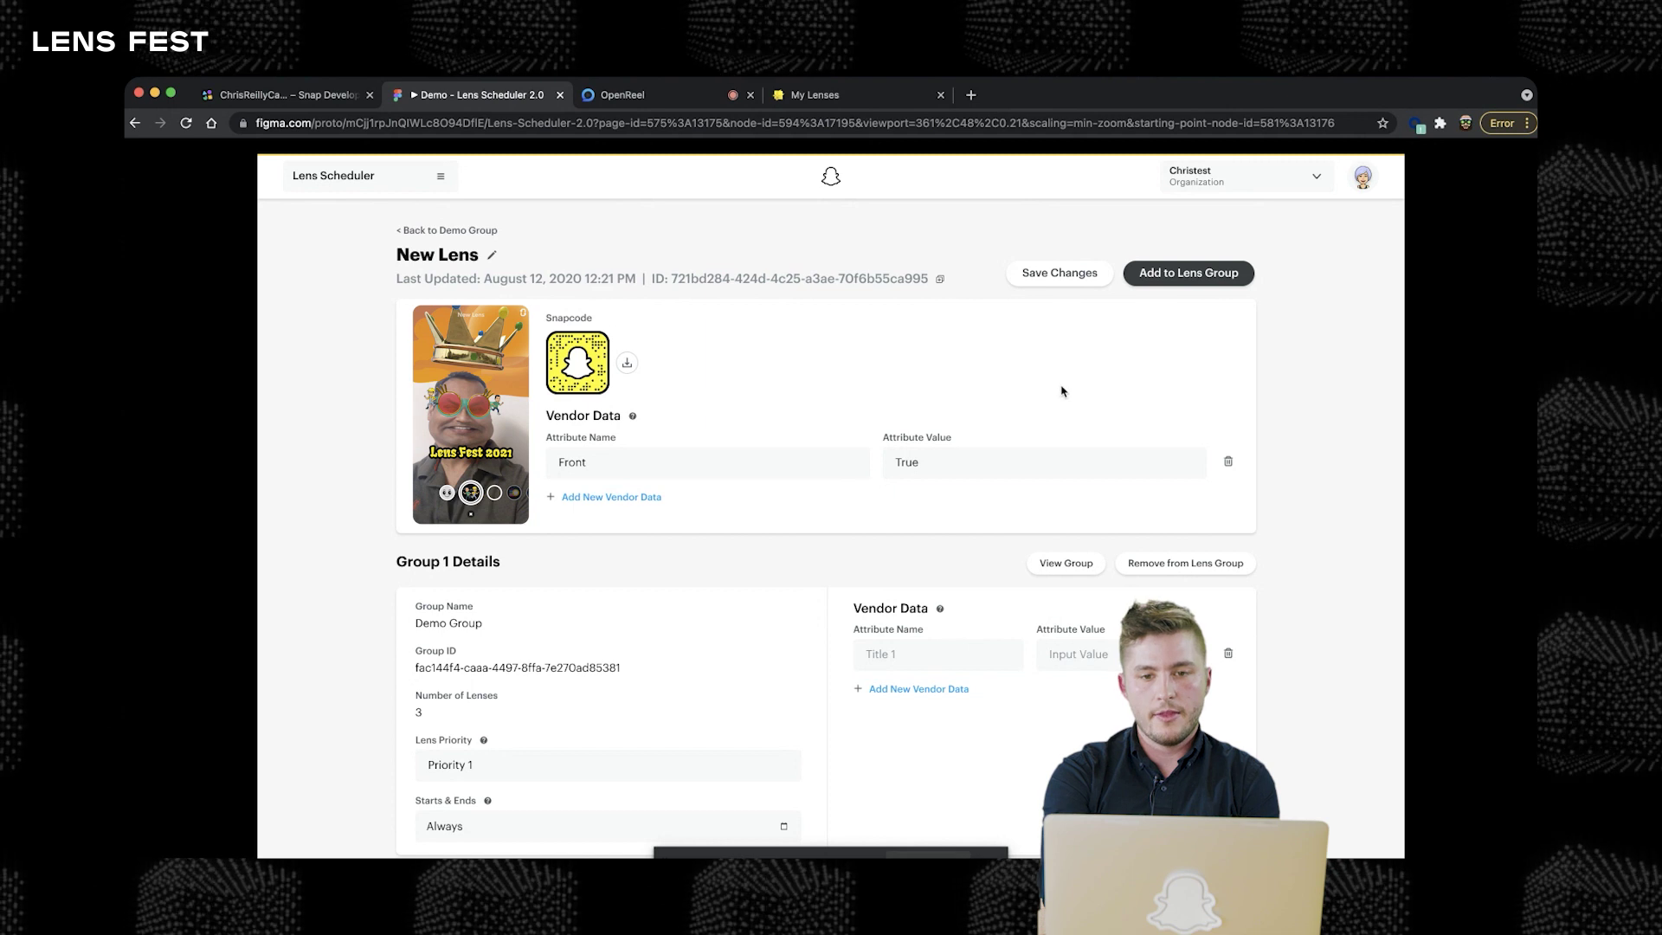
pyautogui.click(1064, 277)
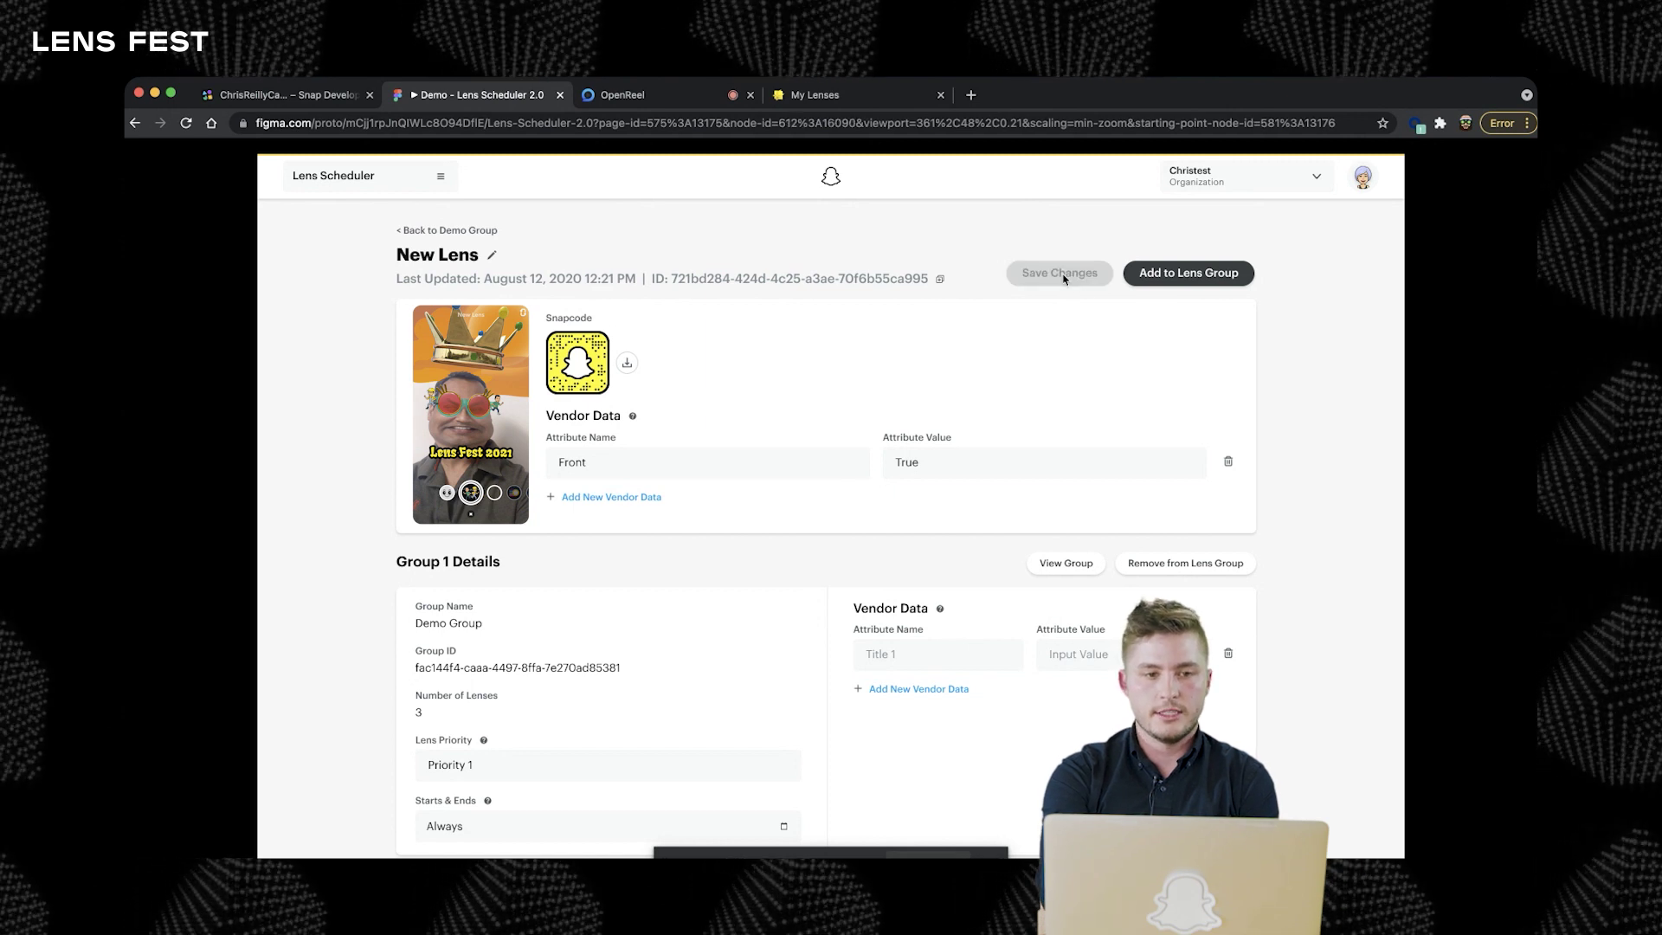
# Set New Lens to priority 1 in Demo Group and save the new order
pyautogui.click(441, 231)
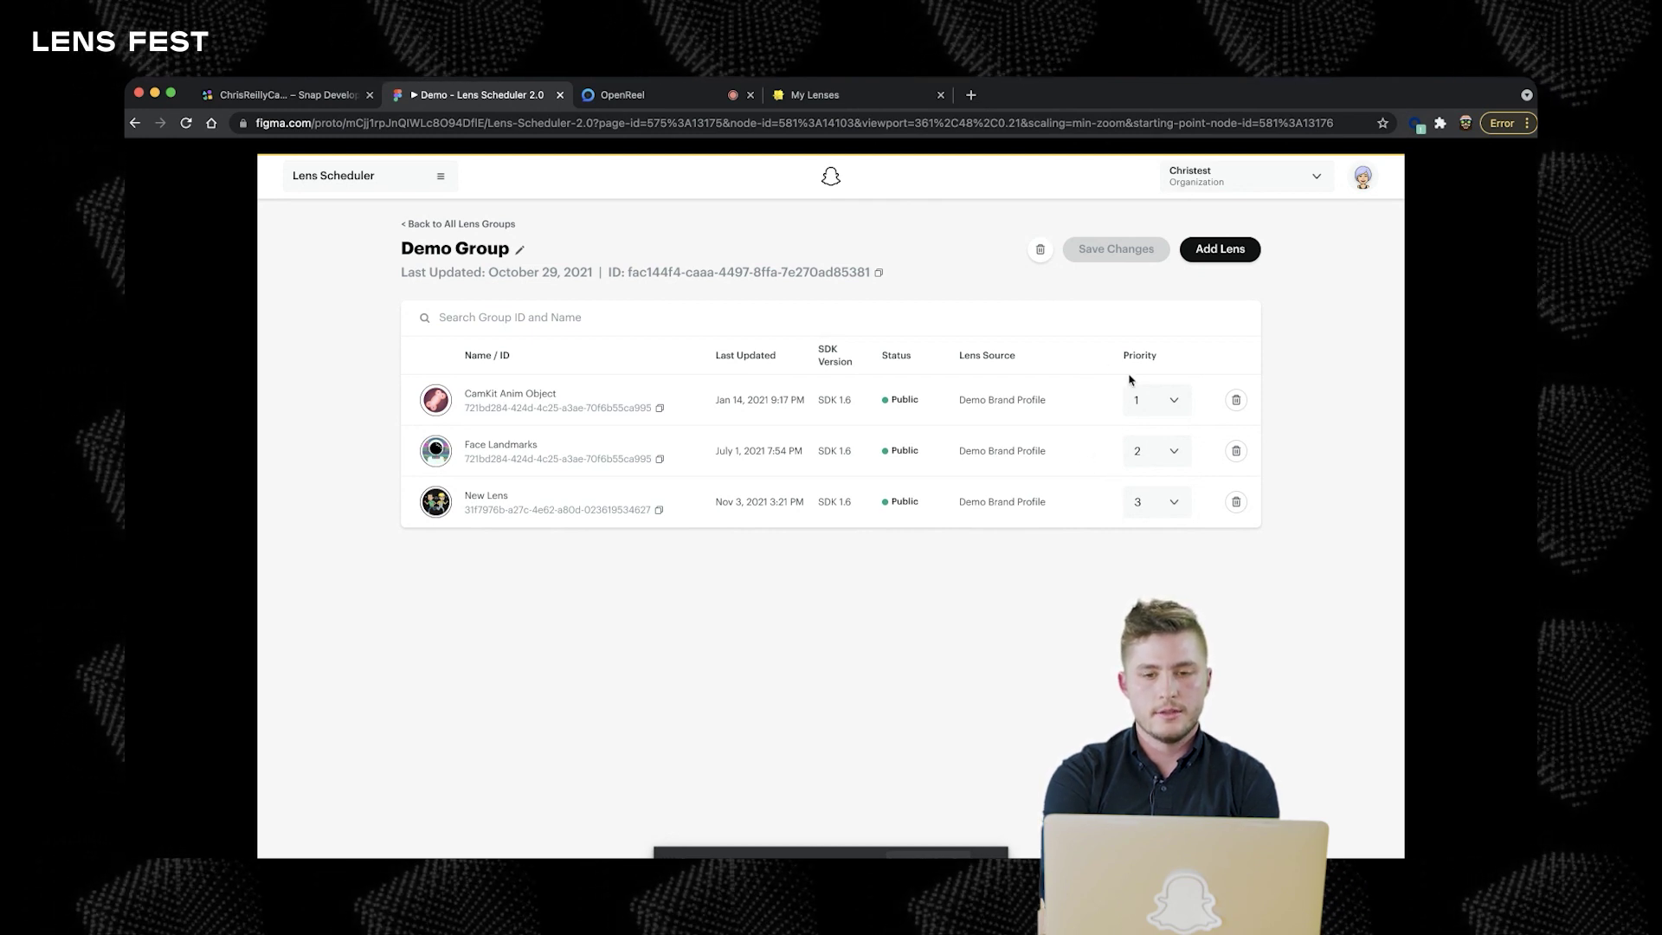
pyautogui.click(1159, 514)
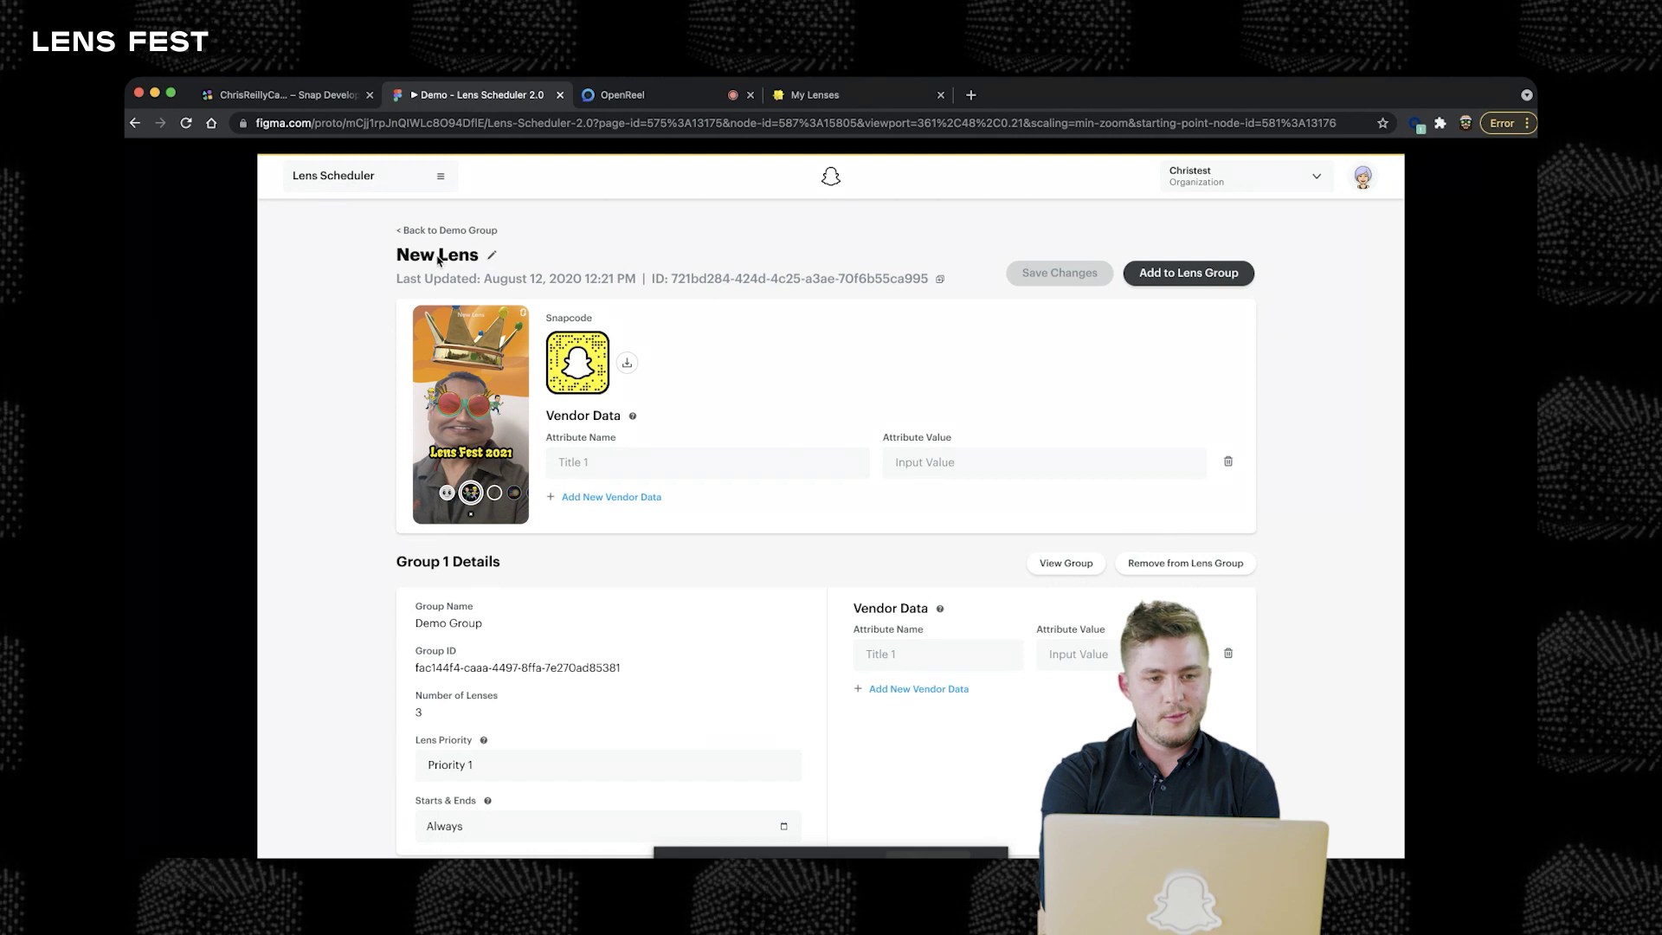
pyautogui.click(432, 230)
pyautogui.click(1147, 500)
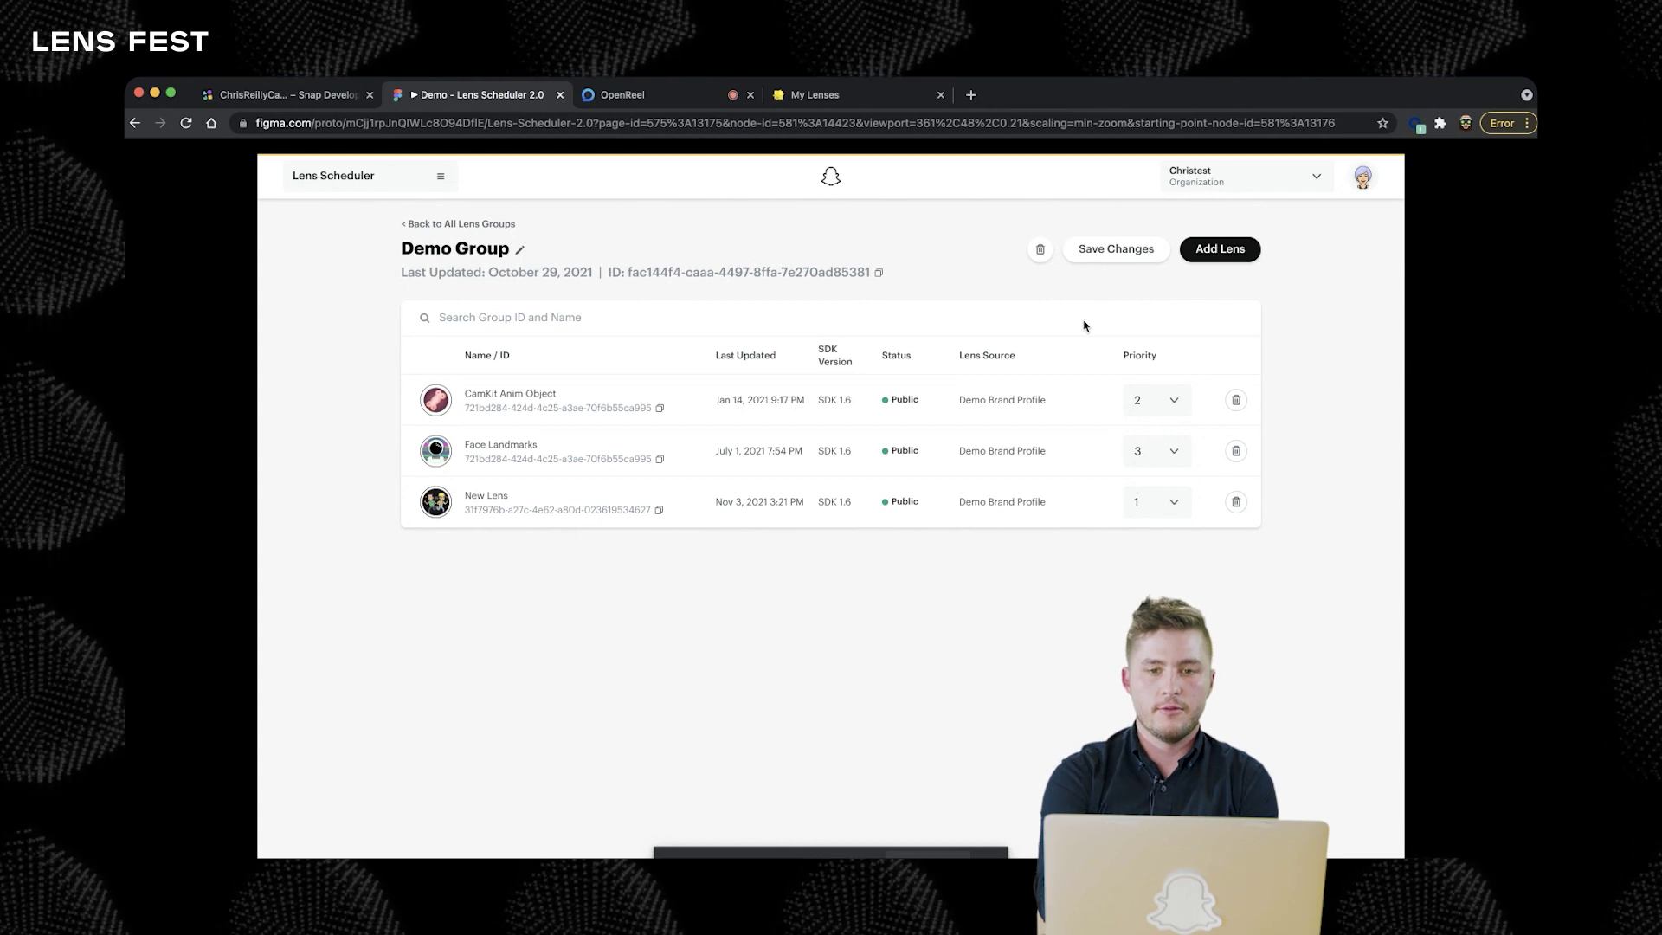
pyautogui.click(1120, 254)
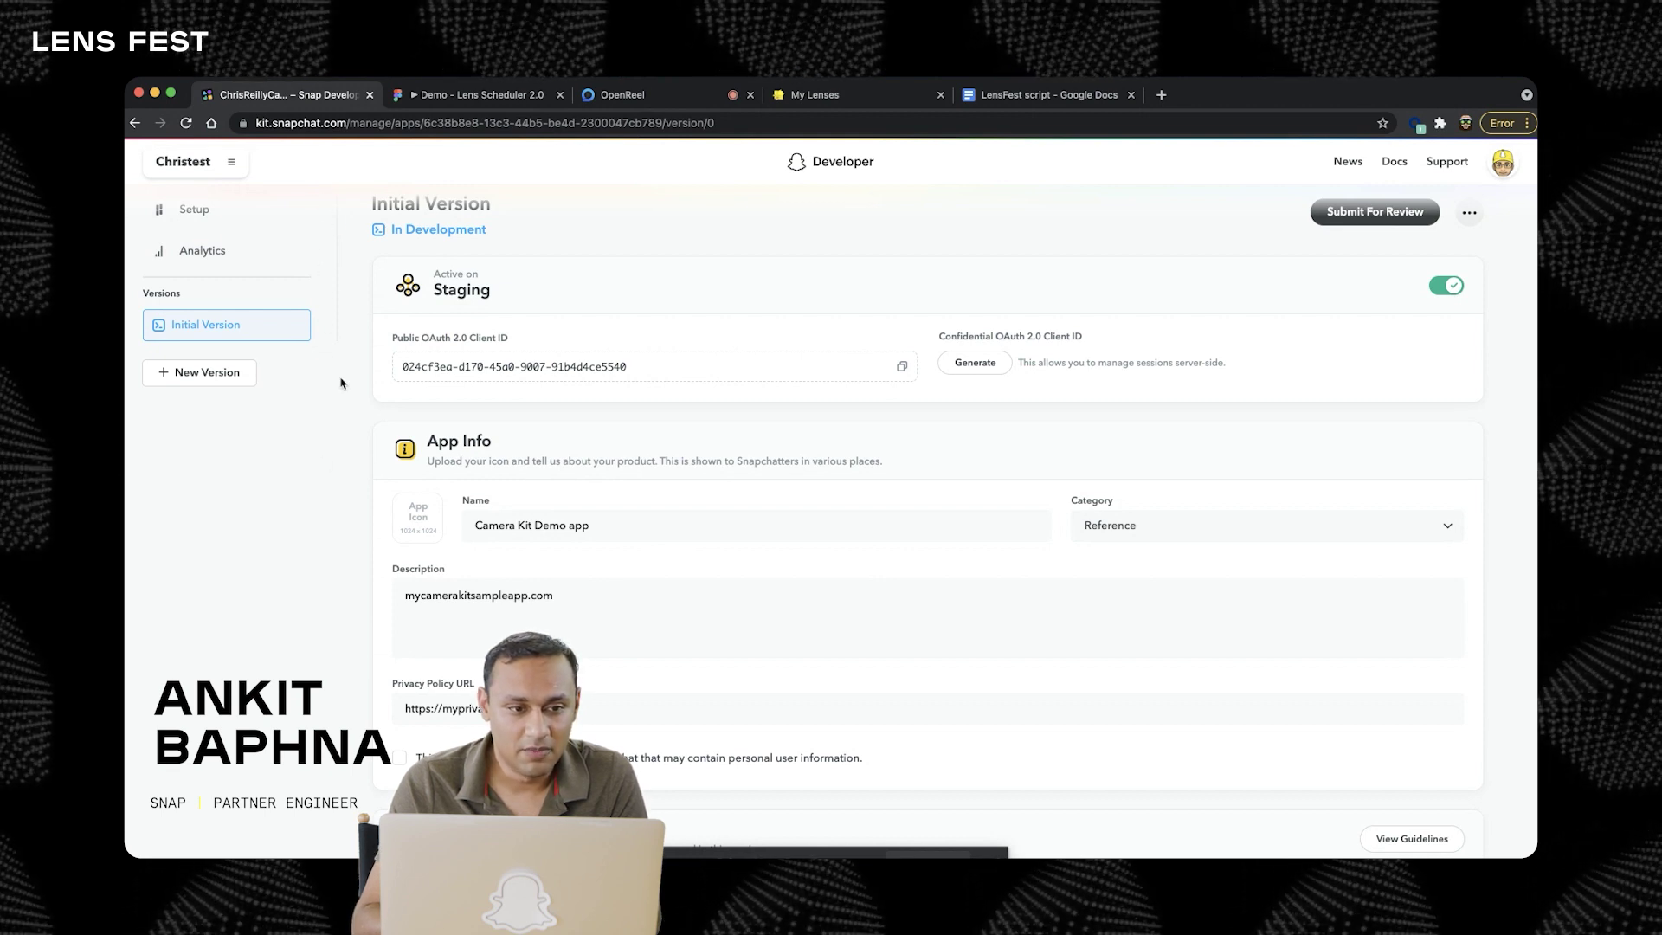
pyautogui.scroll(1, 342, 382)
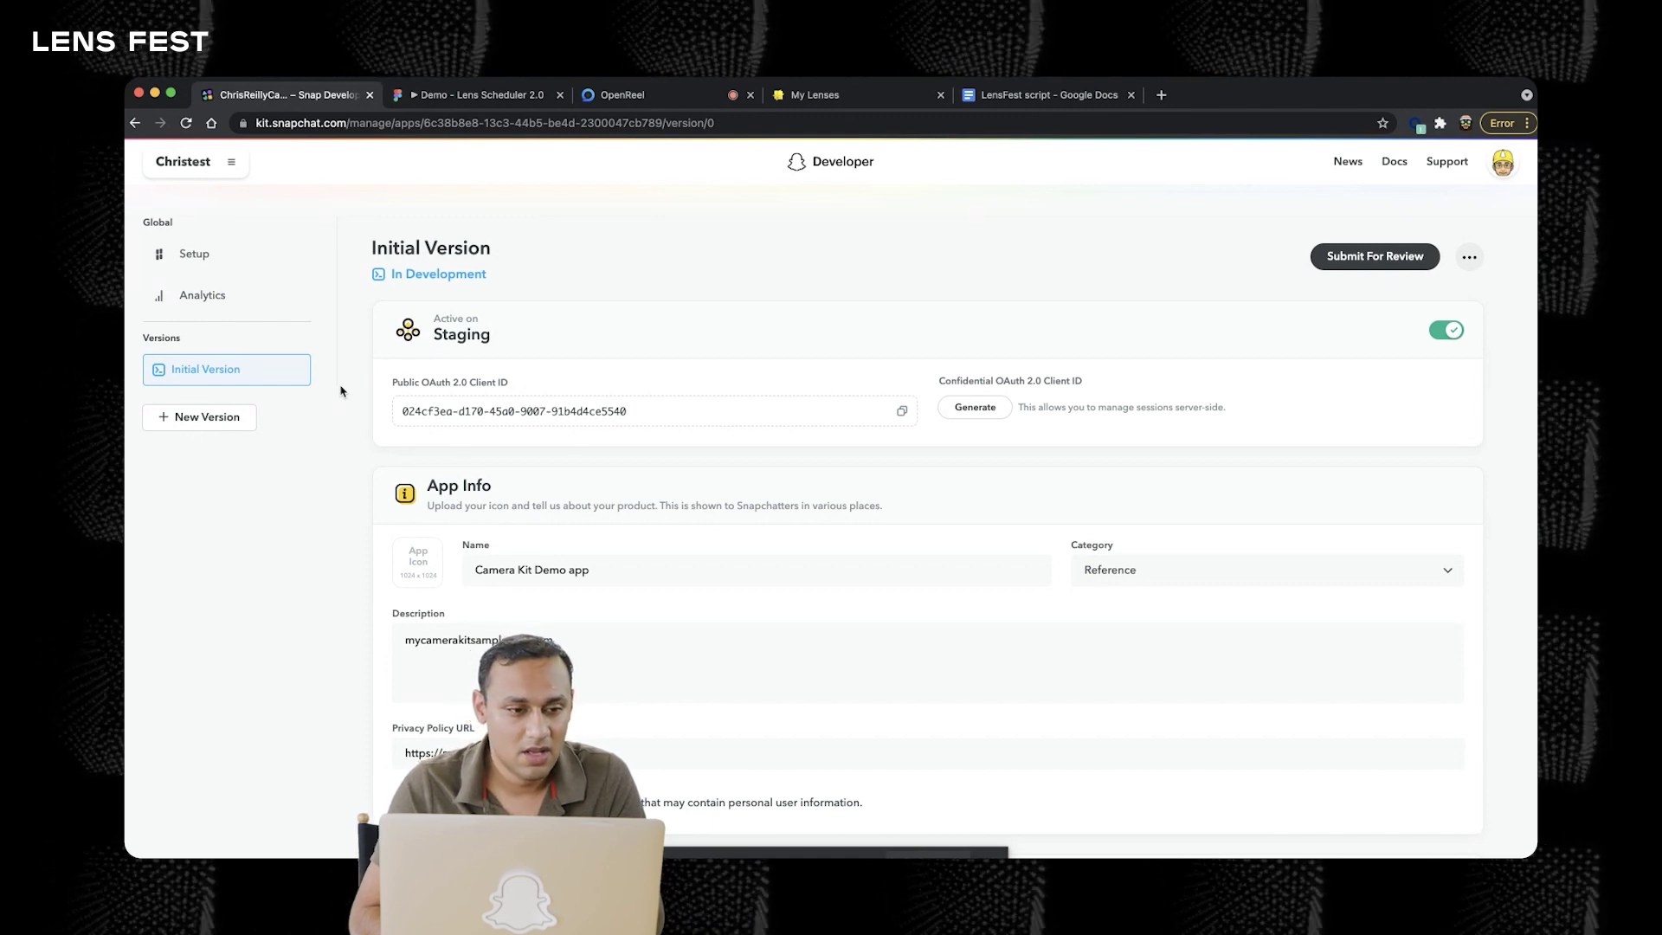
# Switch Camera Kit on for the Initial Version in the Kits list
pyautogui.click(225, 375)
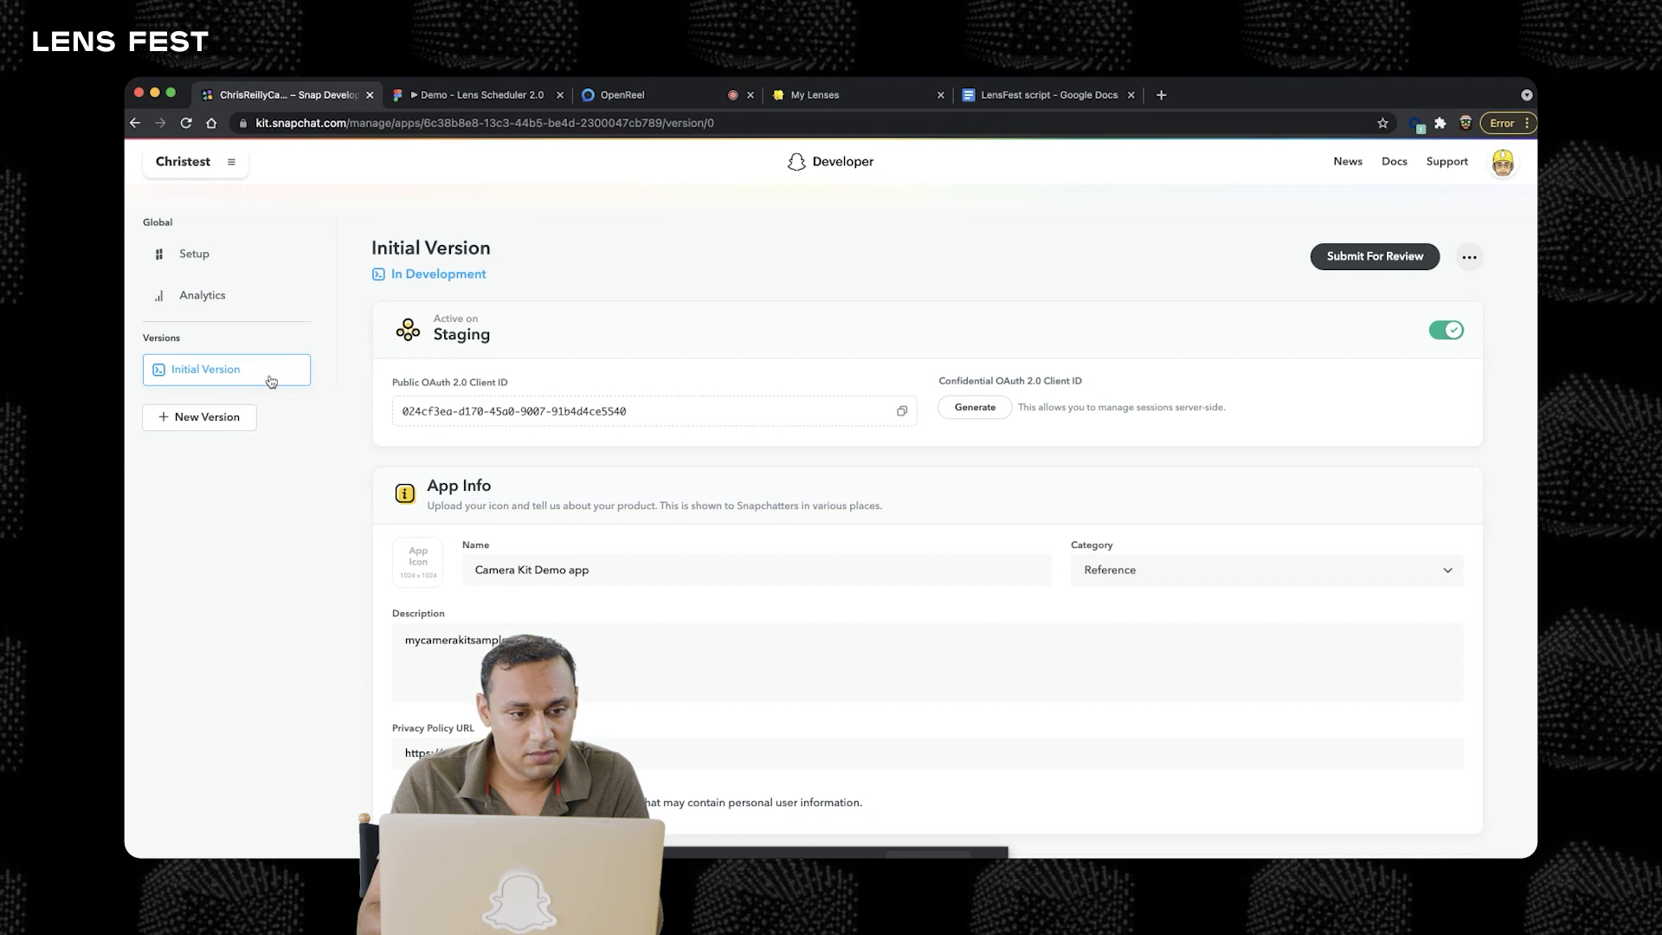
pyautogui.scroll(-5, 328, 468)
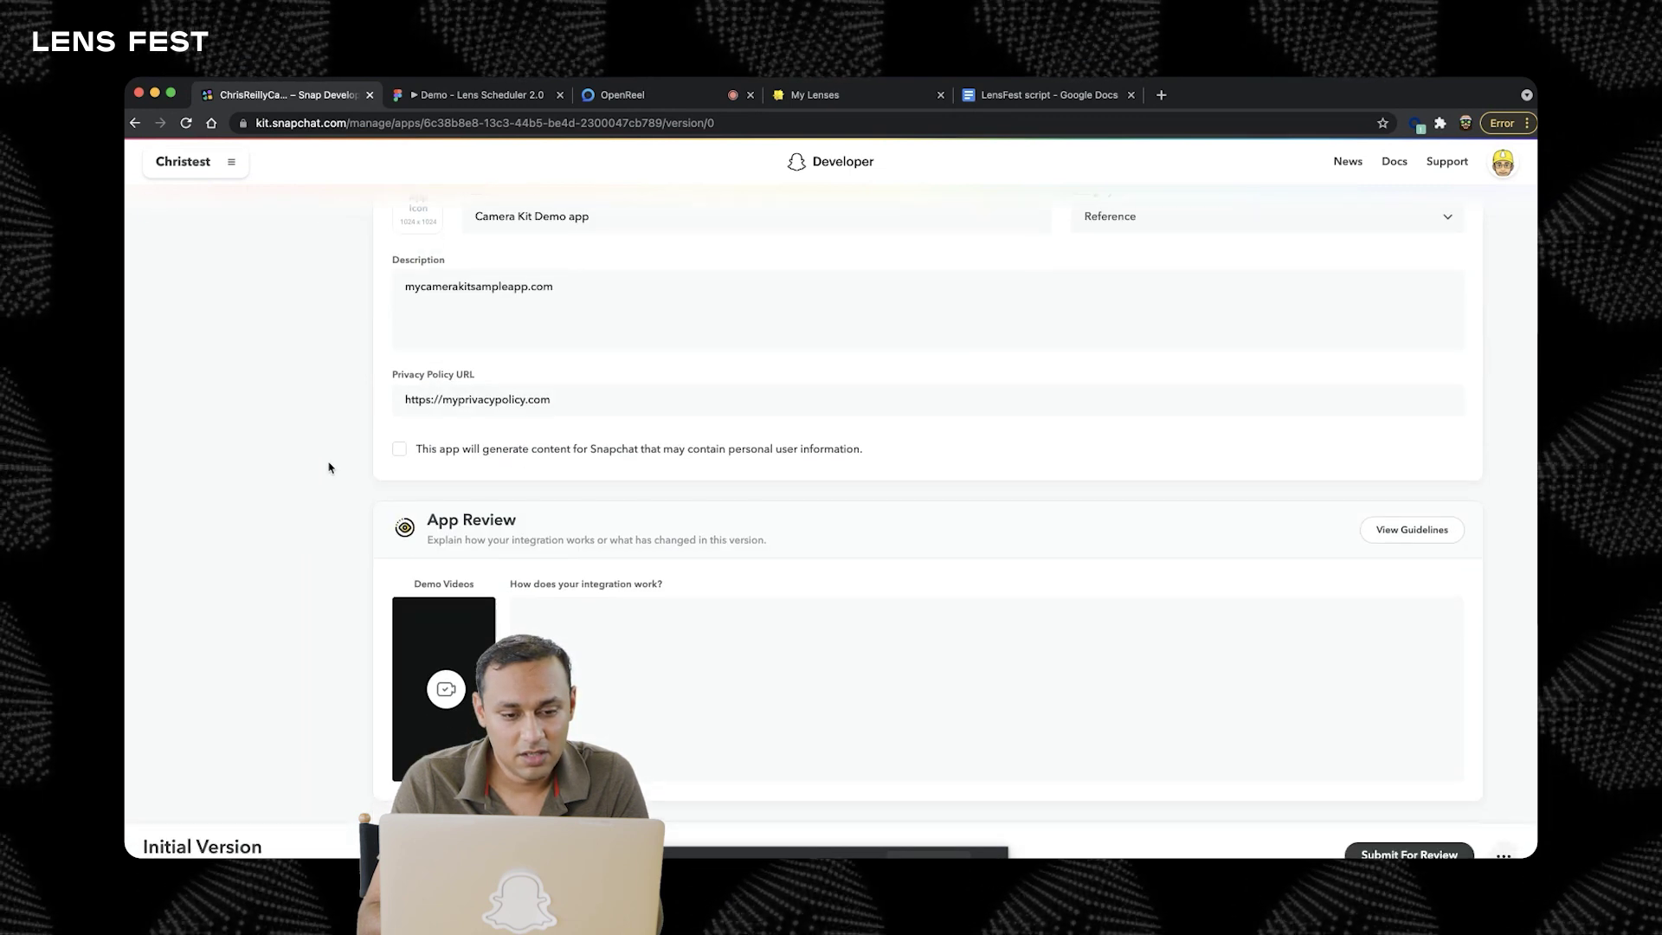
pyautogui.scroll(-5, 329, 468)
pyautogui.scroll(-3, 329, 467)
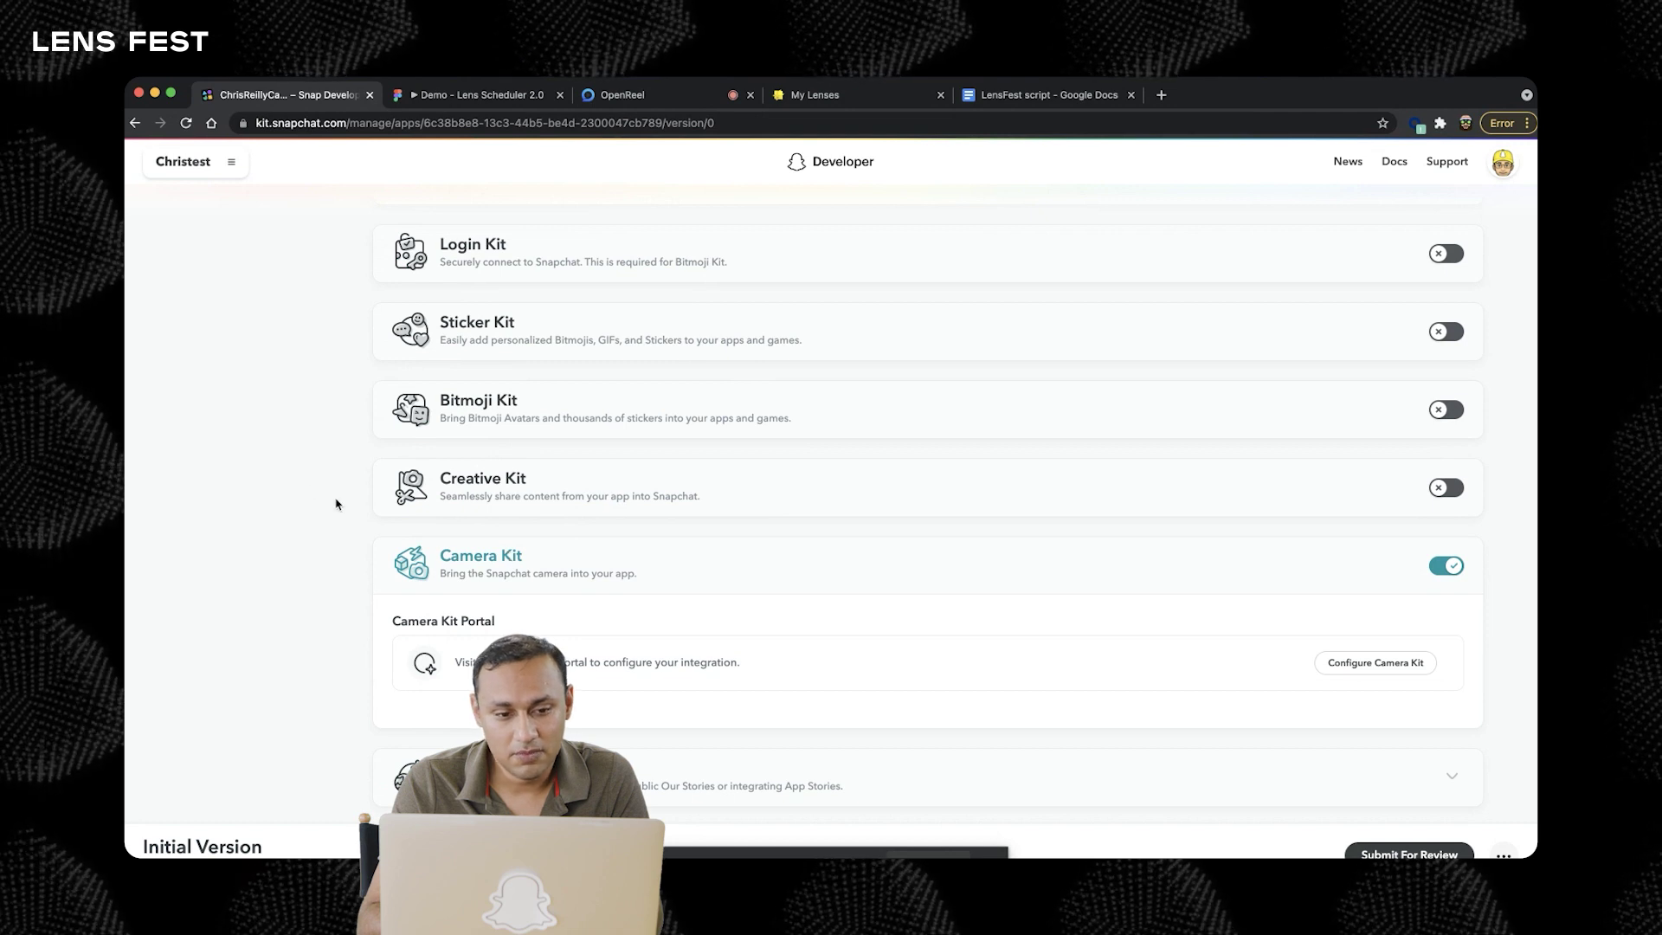
pyautogui.scroll(5, 318, 494)
pyautogui.scroll(5, 303, 429)
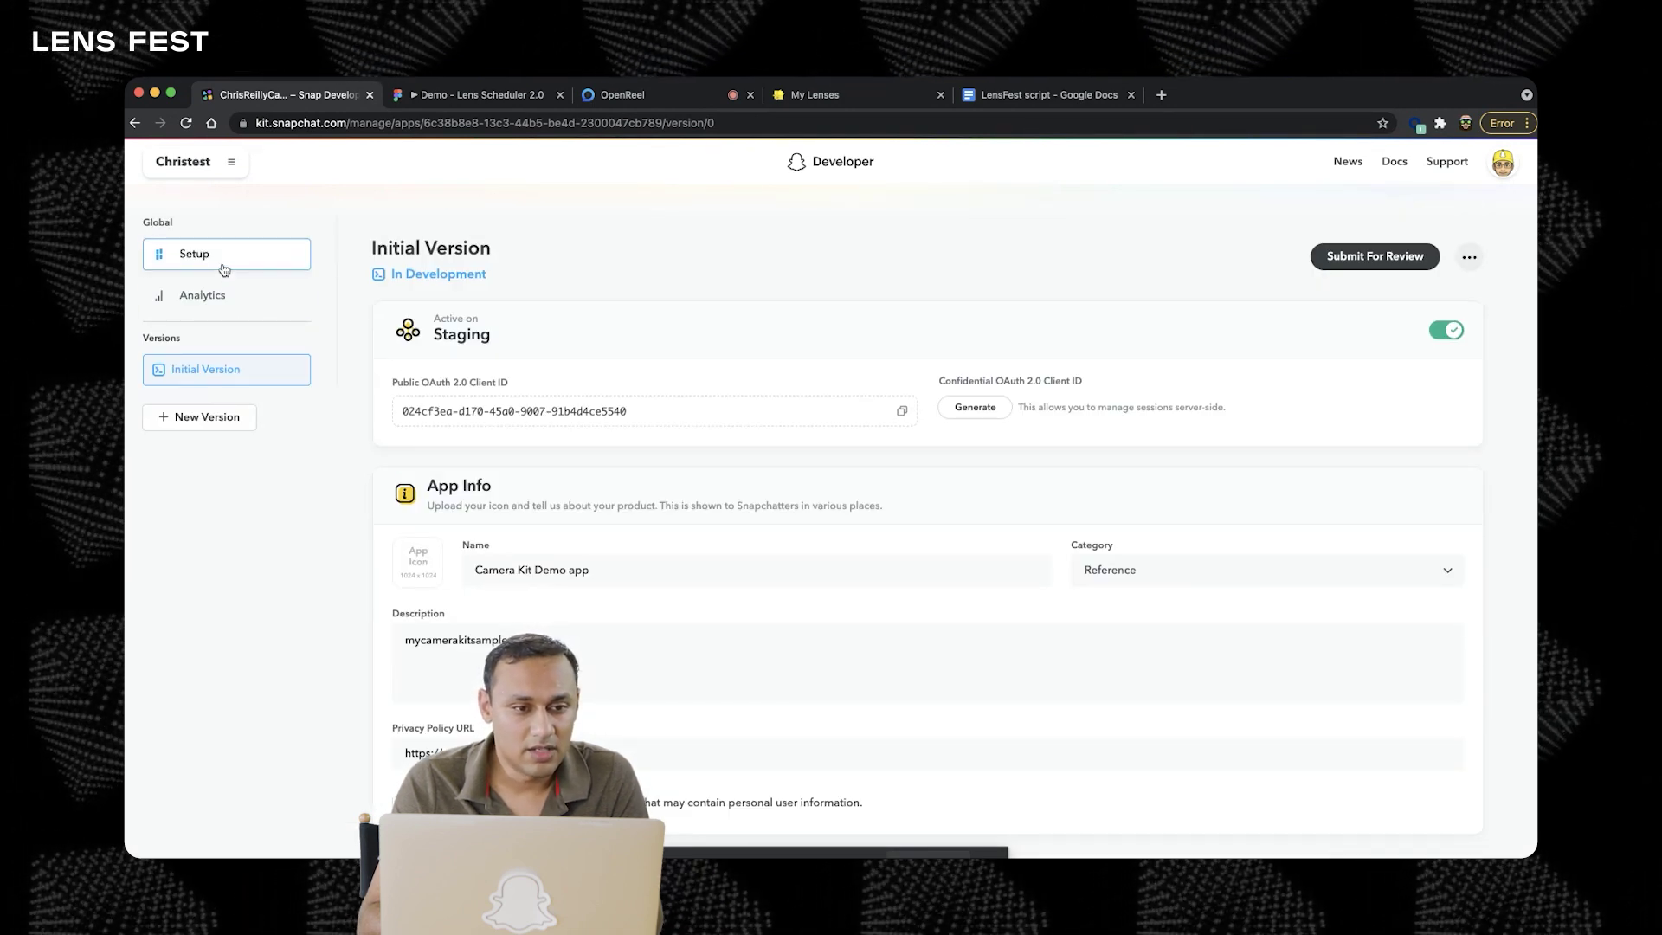
# Go to the Setup page showing the production and staging client IDs and Snap Kit App ID
pyautogui.click(225, 269)
pyautogui.scroll(-1, 299, 584)
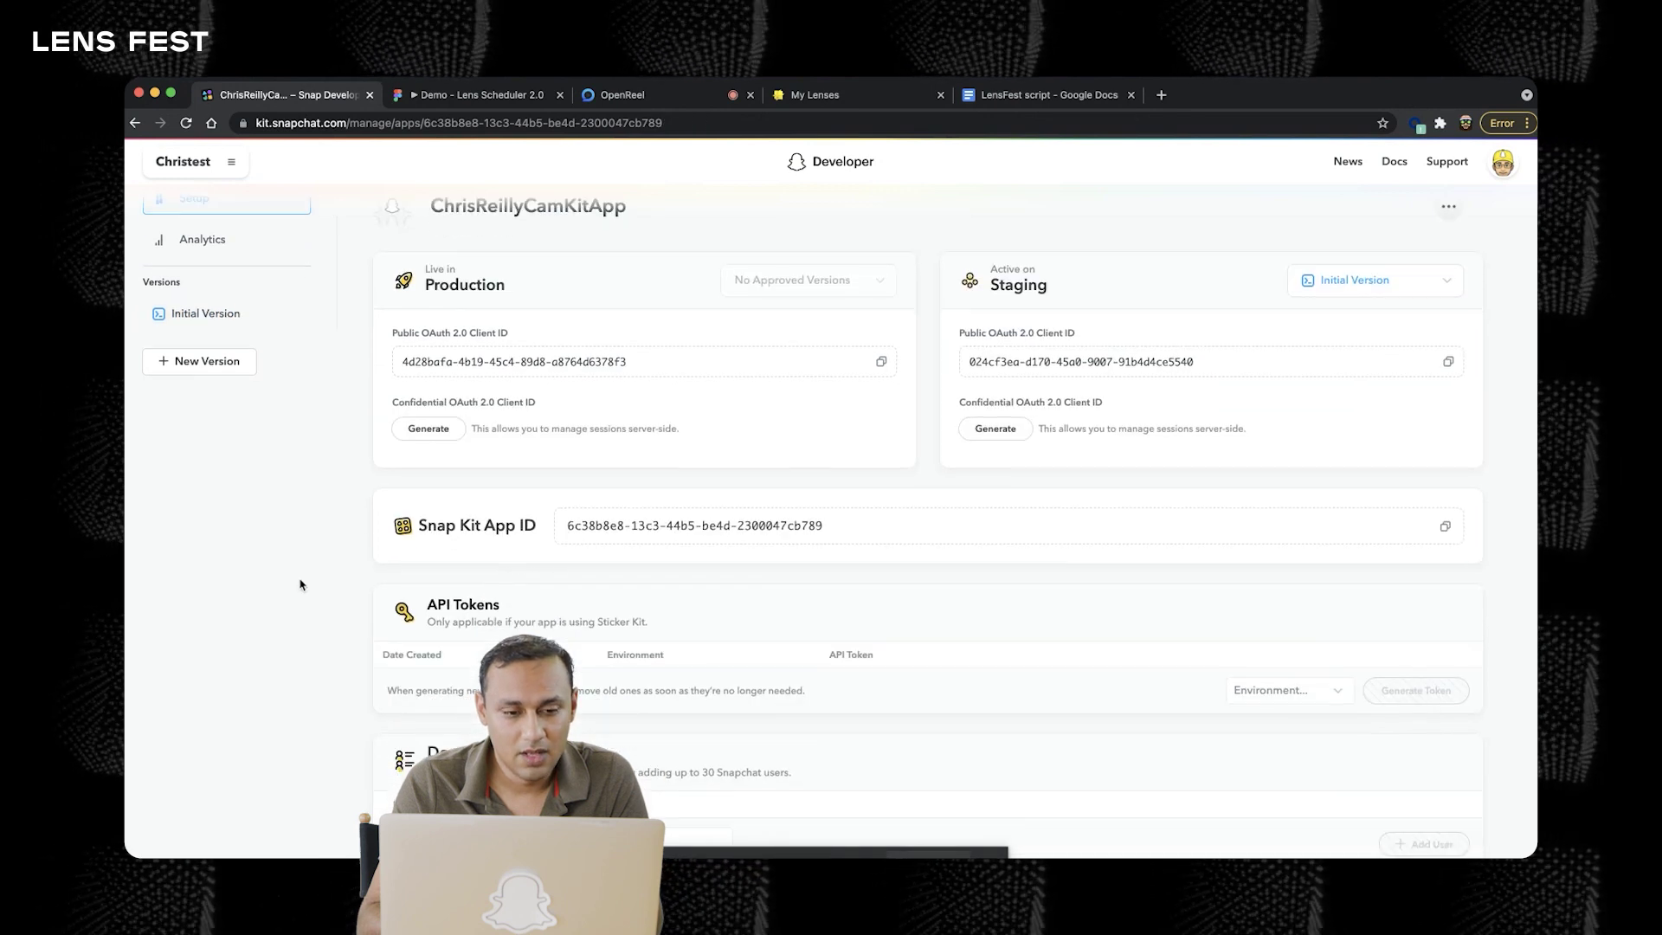
pyautogui.scroll(-1, 300, 586)
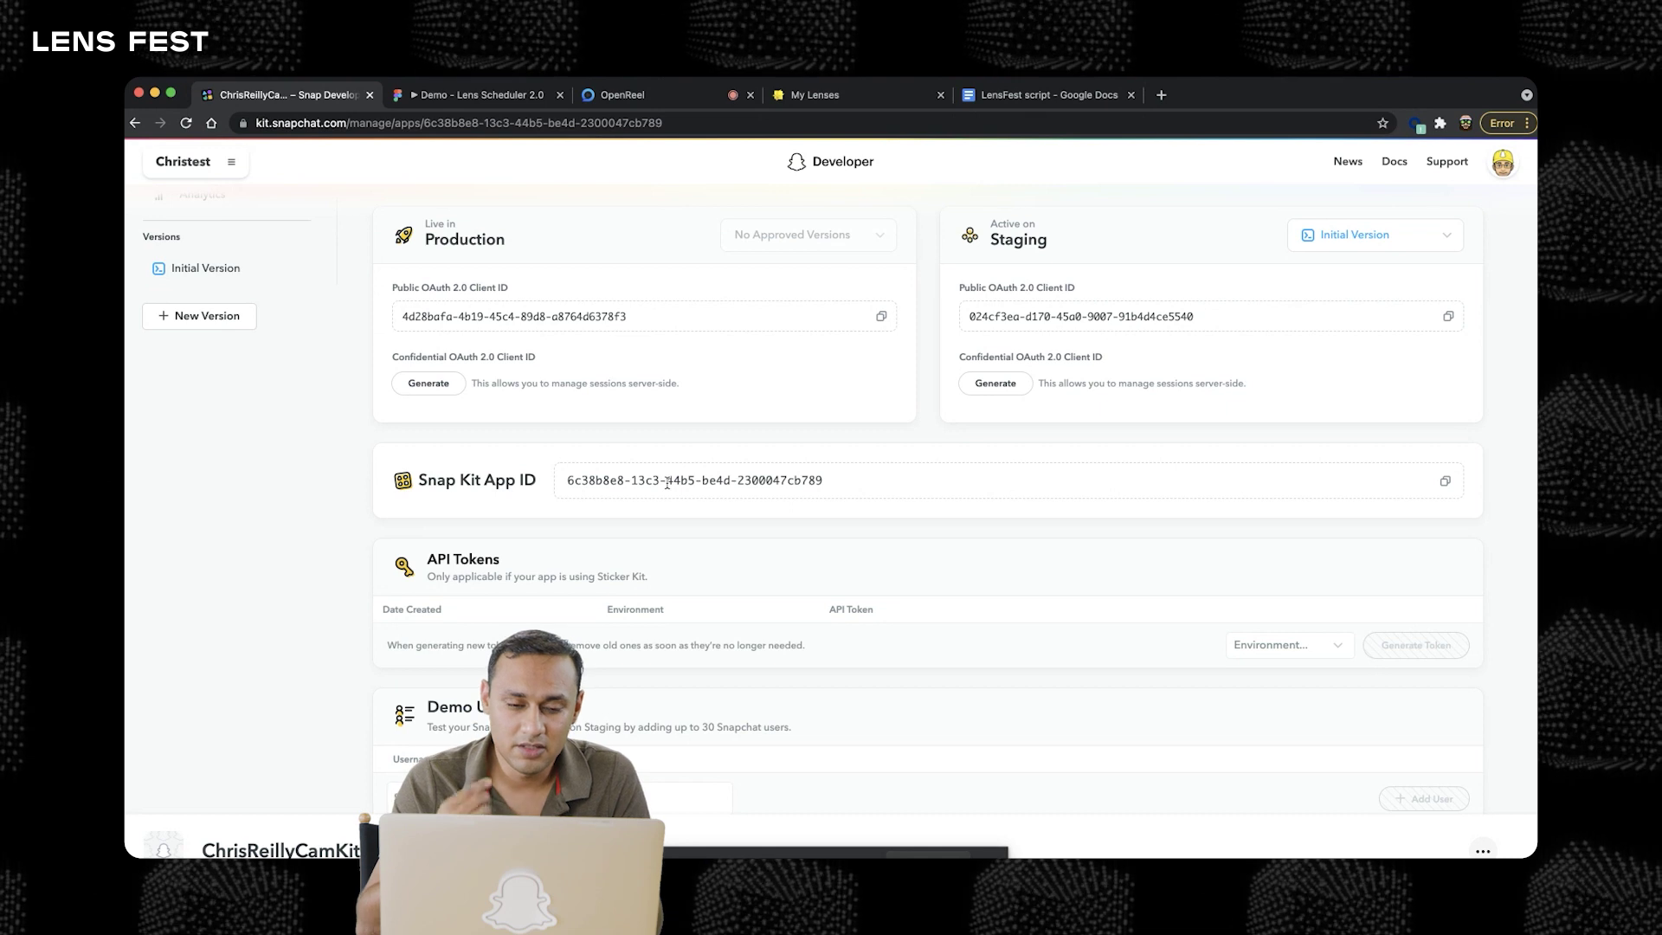
pyautogui.scroll(-3, 665, 481)
pyautogui.scroll(-3, 667, 482)
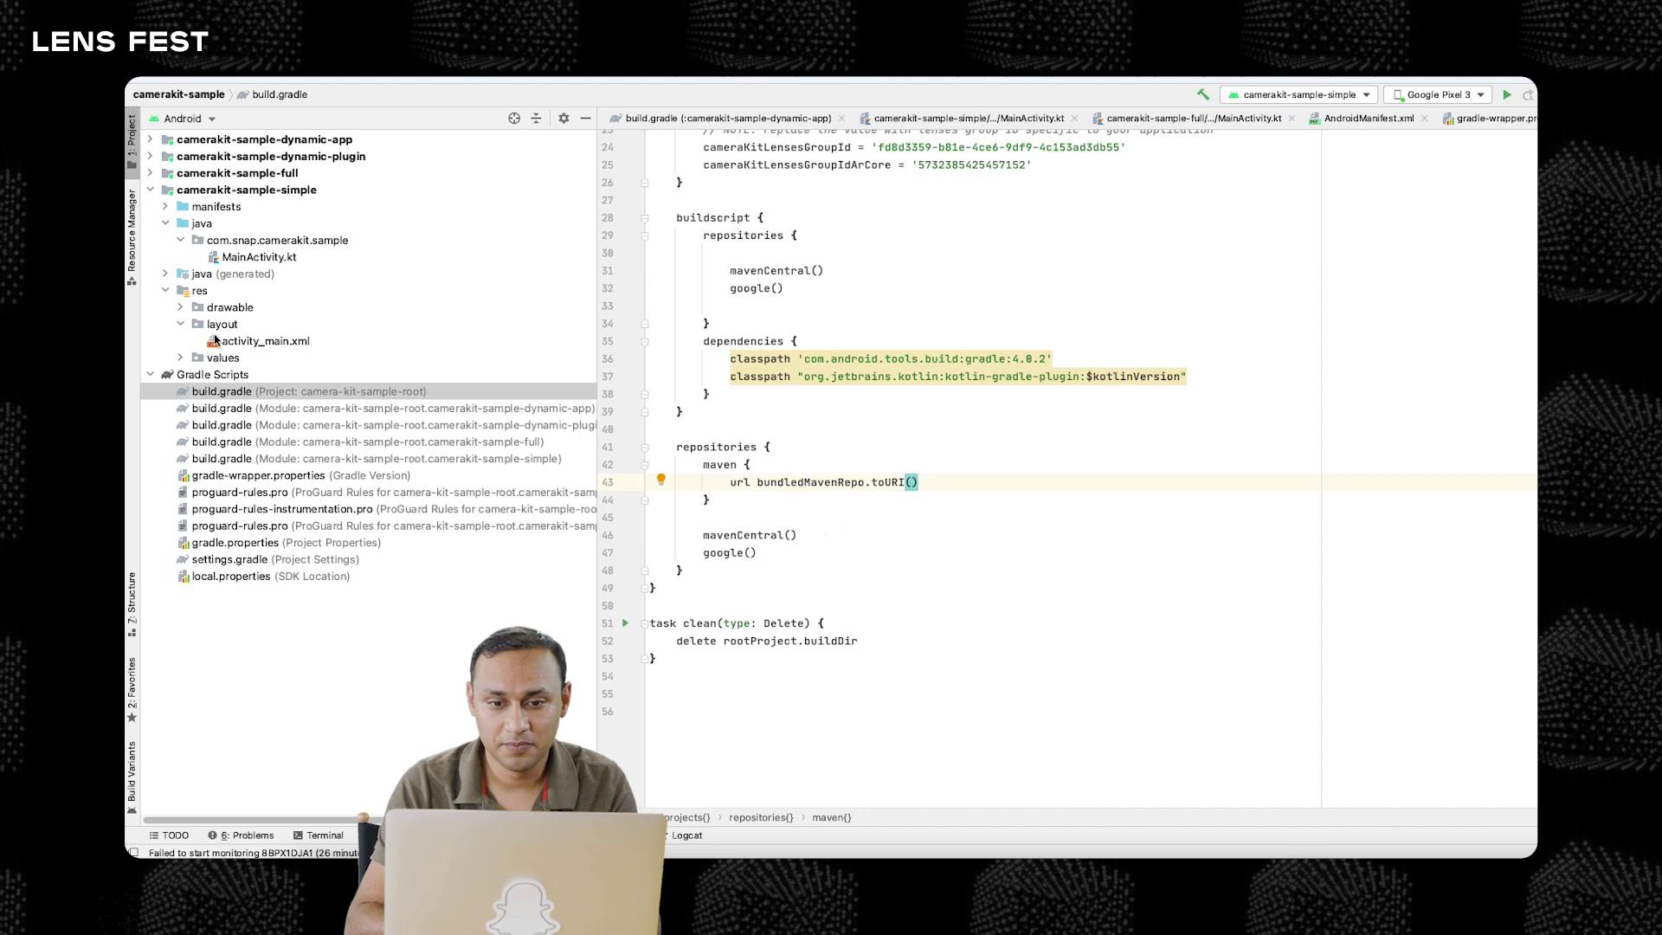
# Open the camerakit-sample-simple build.gradle and highlight its support-camera-activity dependency
pyautogui.doubleClick(303, 461)
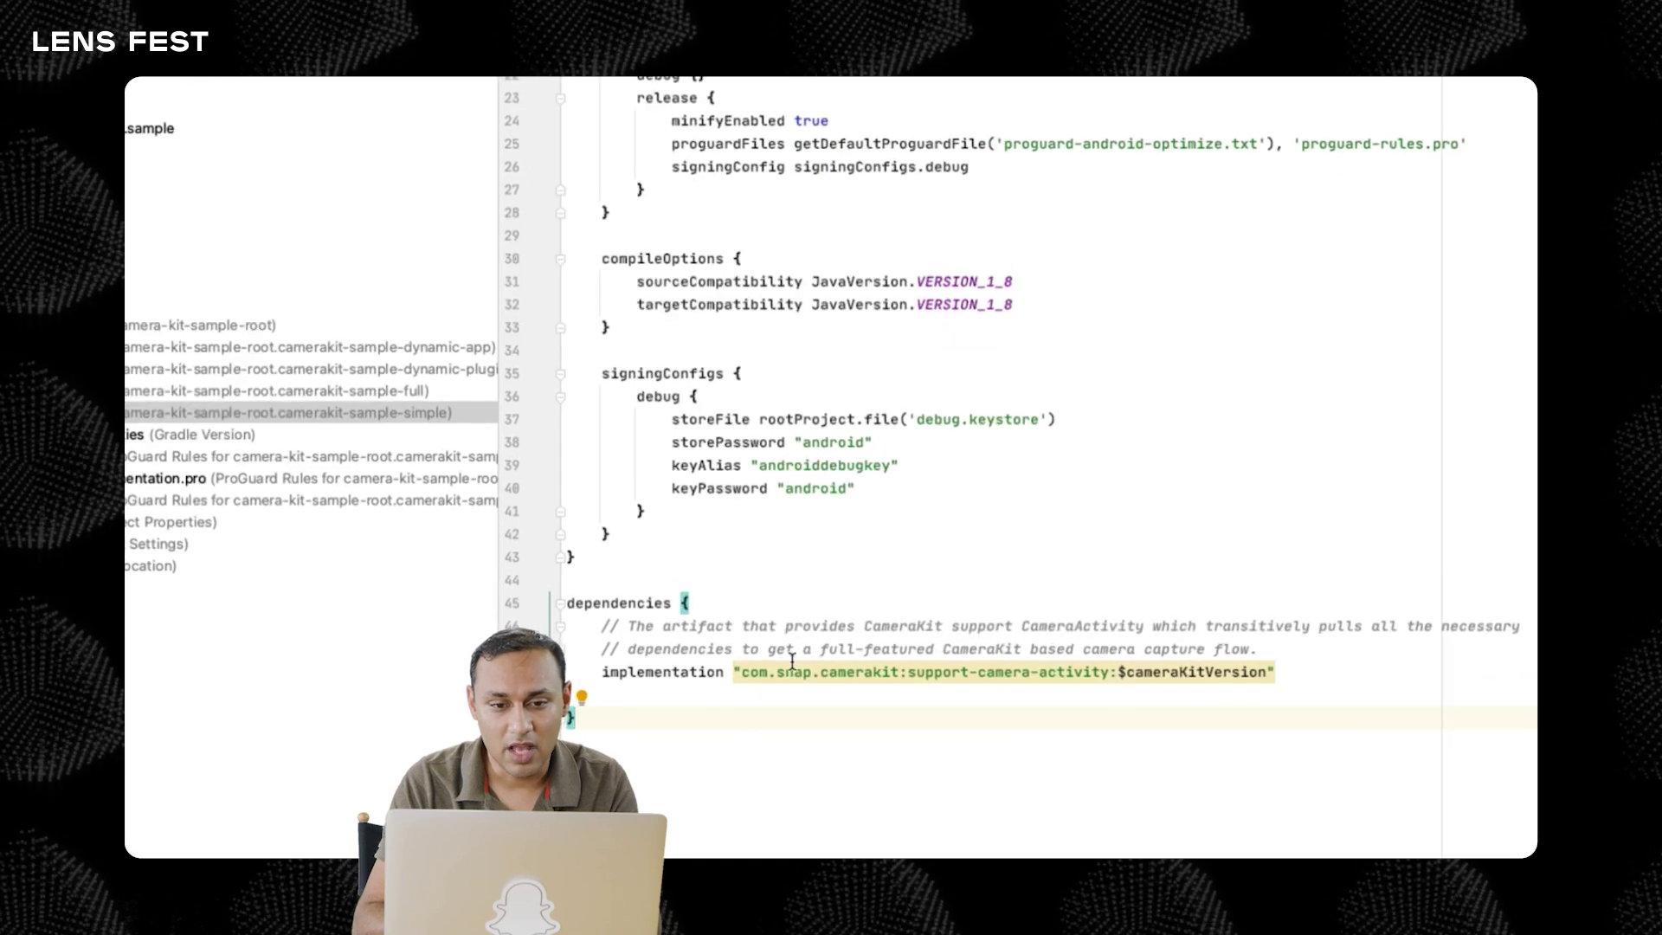
pyautogui.moveTo(632, 676); pyautogui.dragTo(1299, 674)
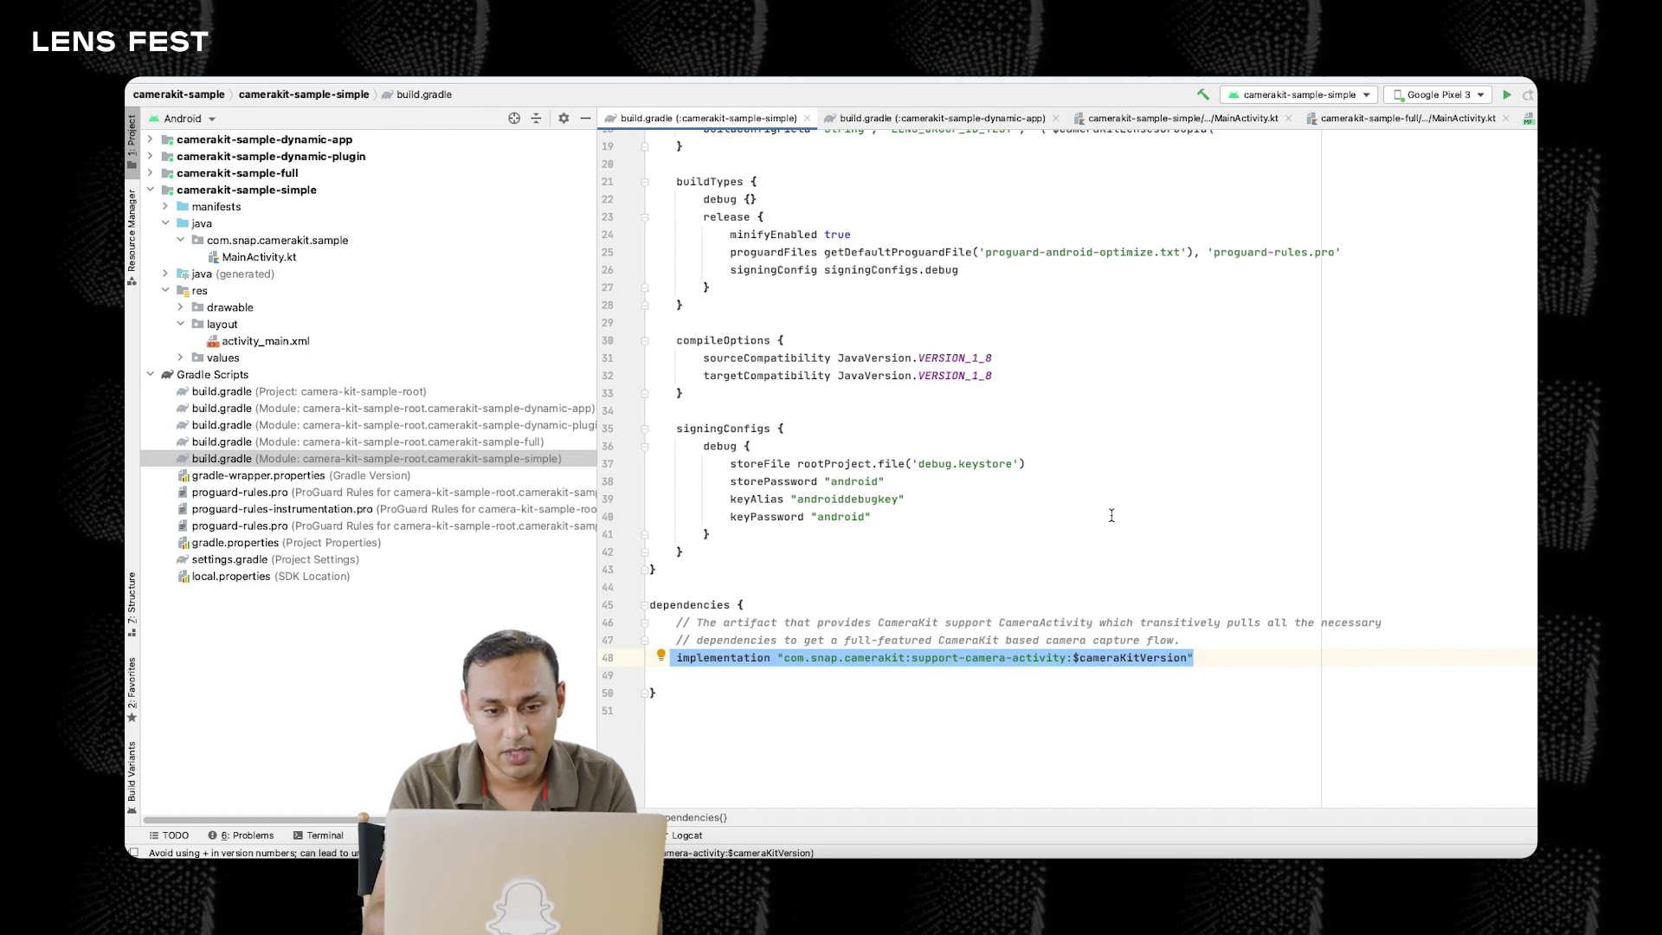
pyautogui.doubleClick(269, 175)
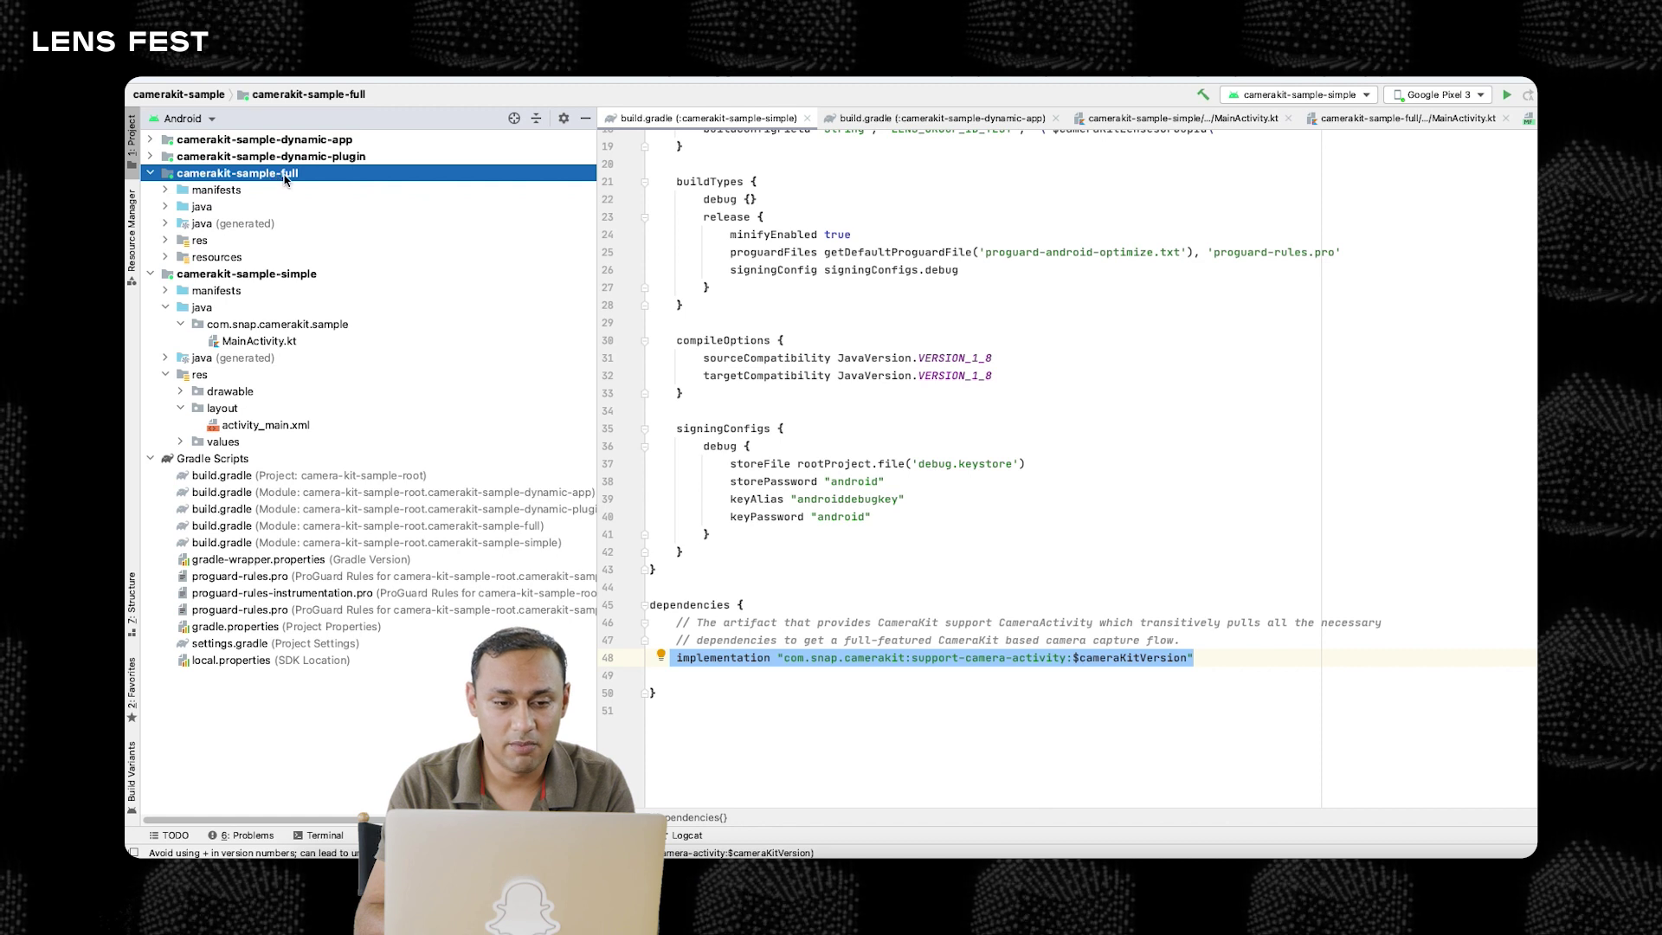
pyautogui.doubleClick(223, 294)
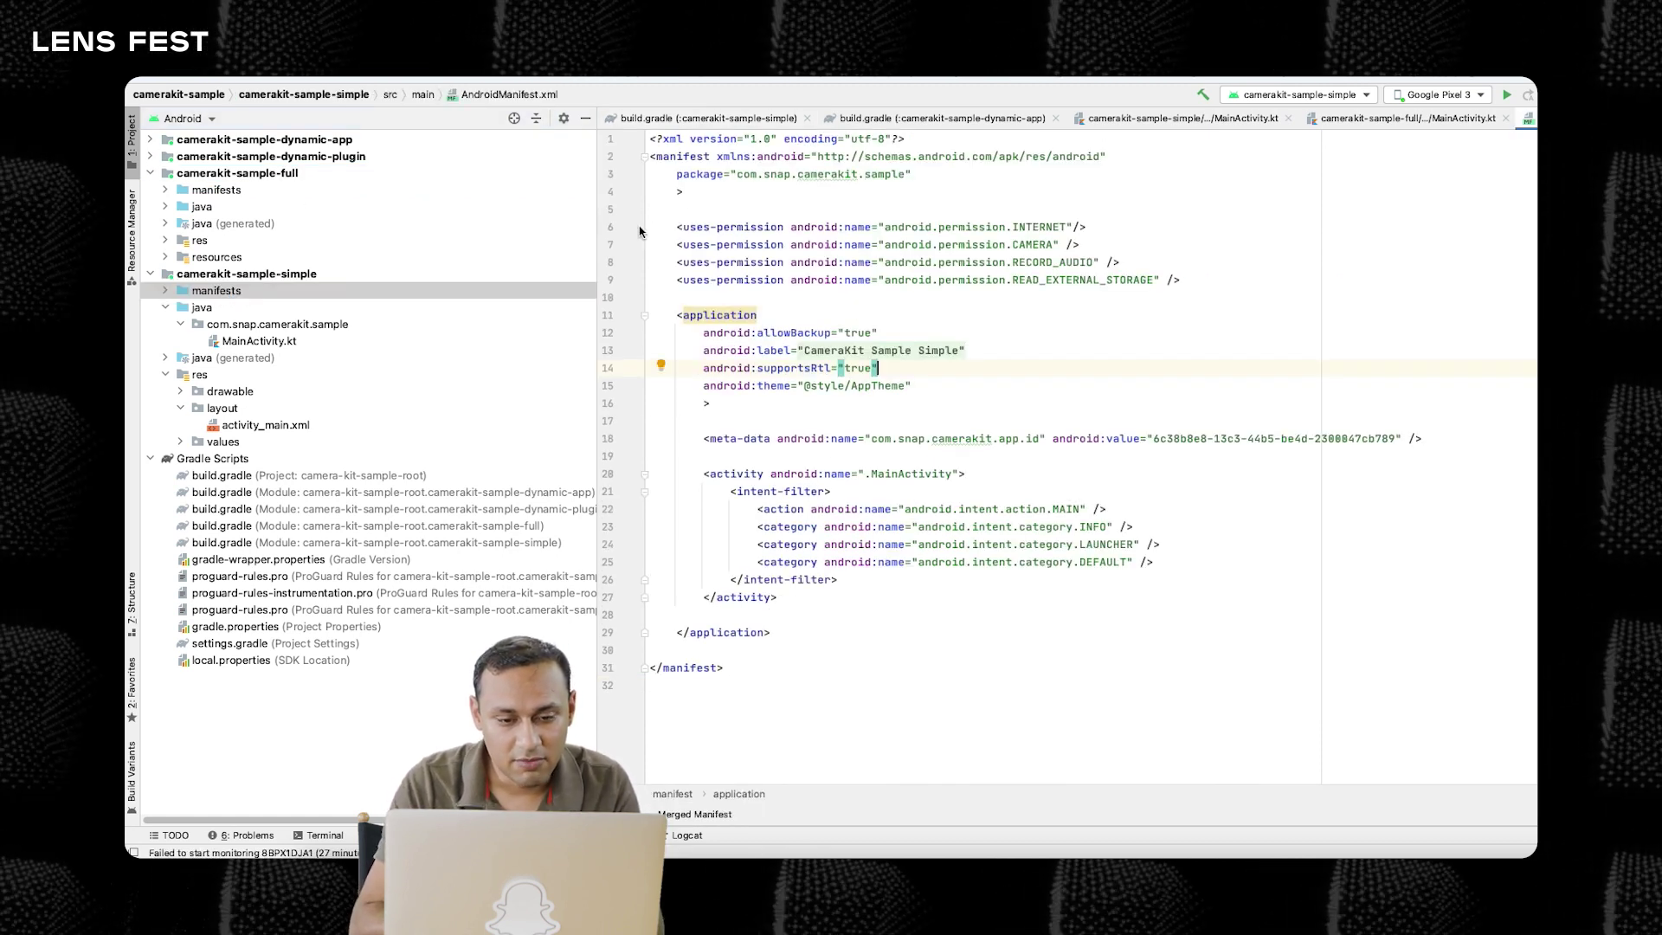
# Point out the manifest permissions and highlight the com.snap.camerakit.app.id meta-data name and value
pyautogui.click(1007, 227)
pyautogui.click(1059, 261)
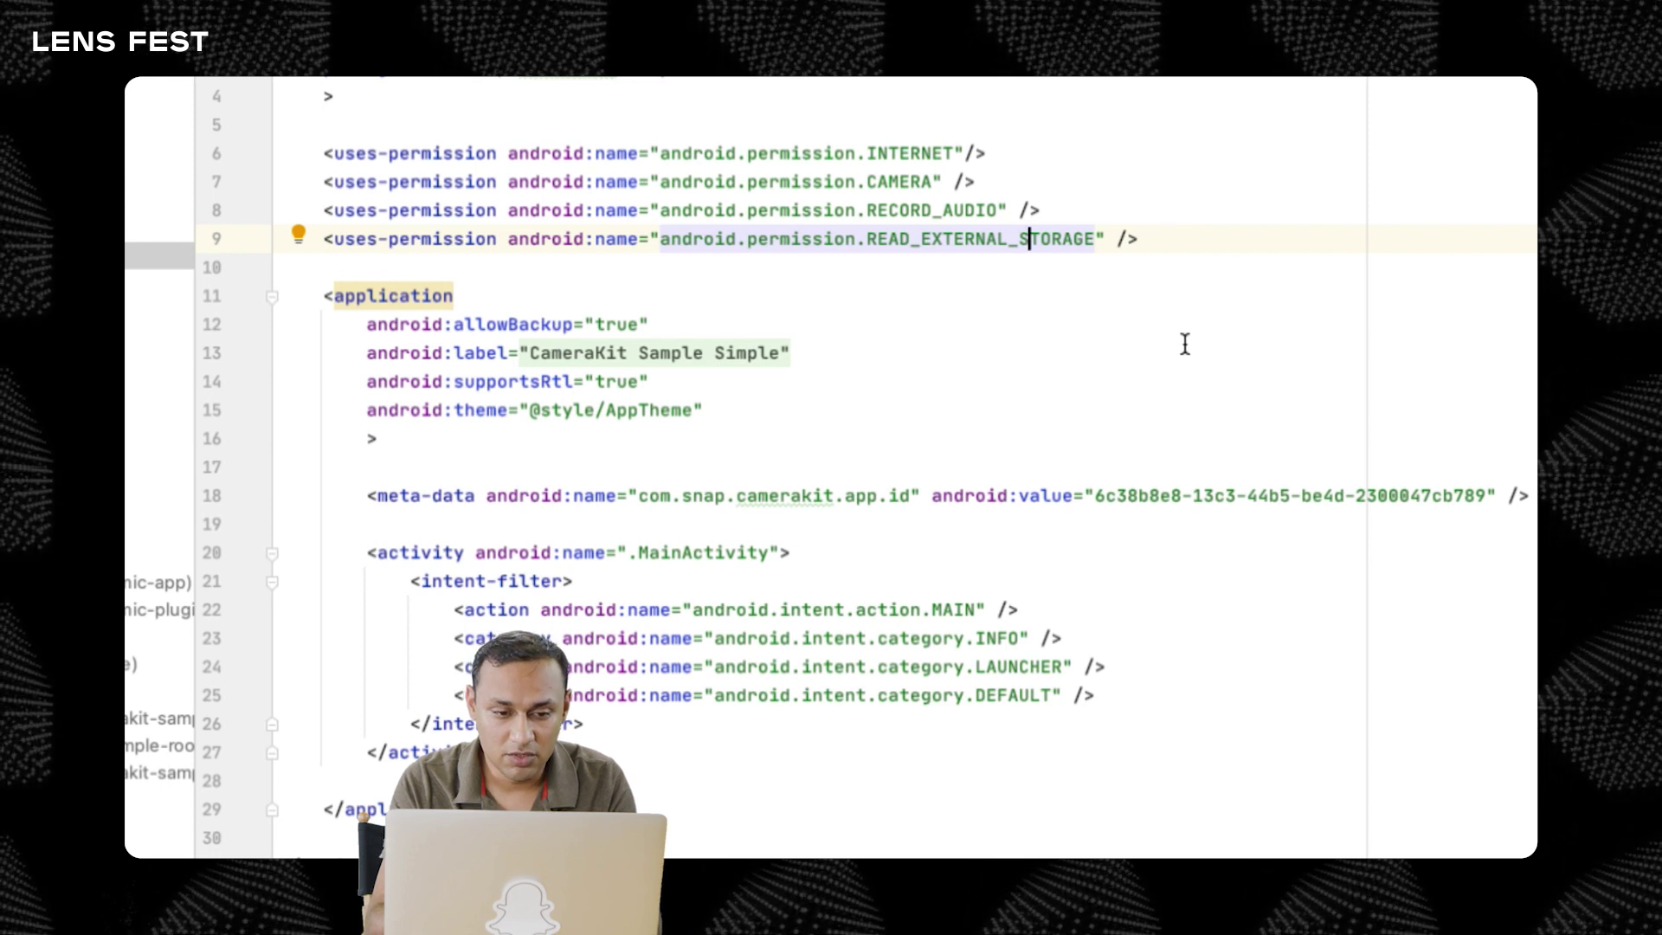
pyautogui.moveTo(361, 499); pyautogui.dragTo(470, 491)
pyautogui.click(358, 300)
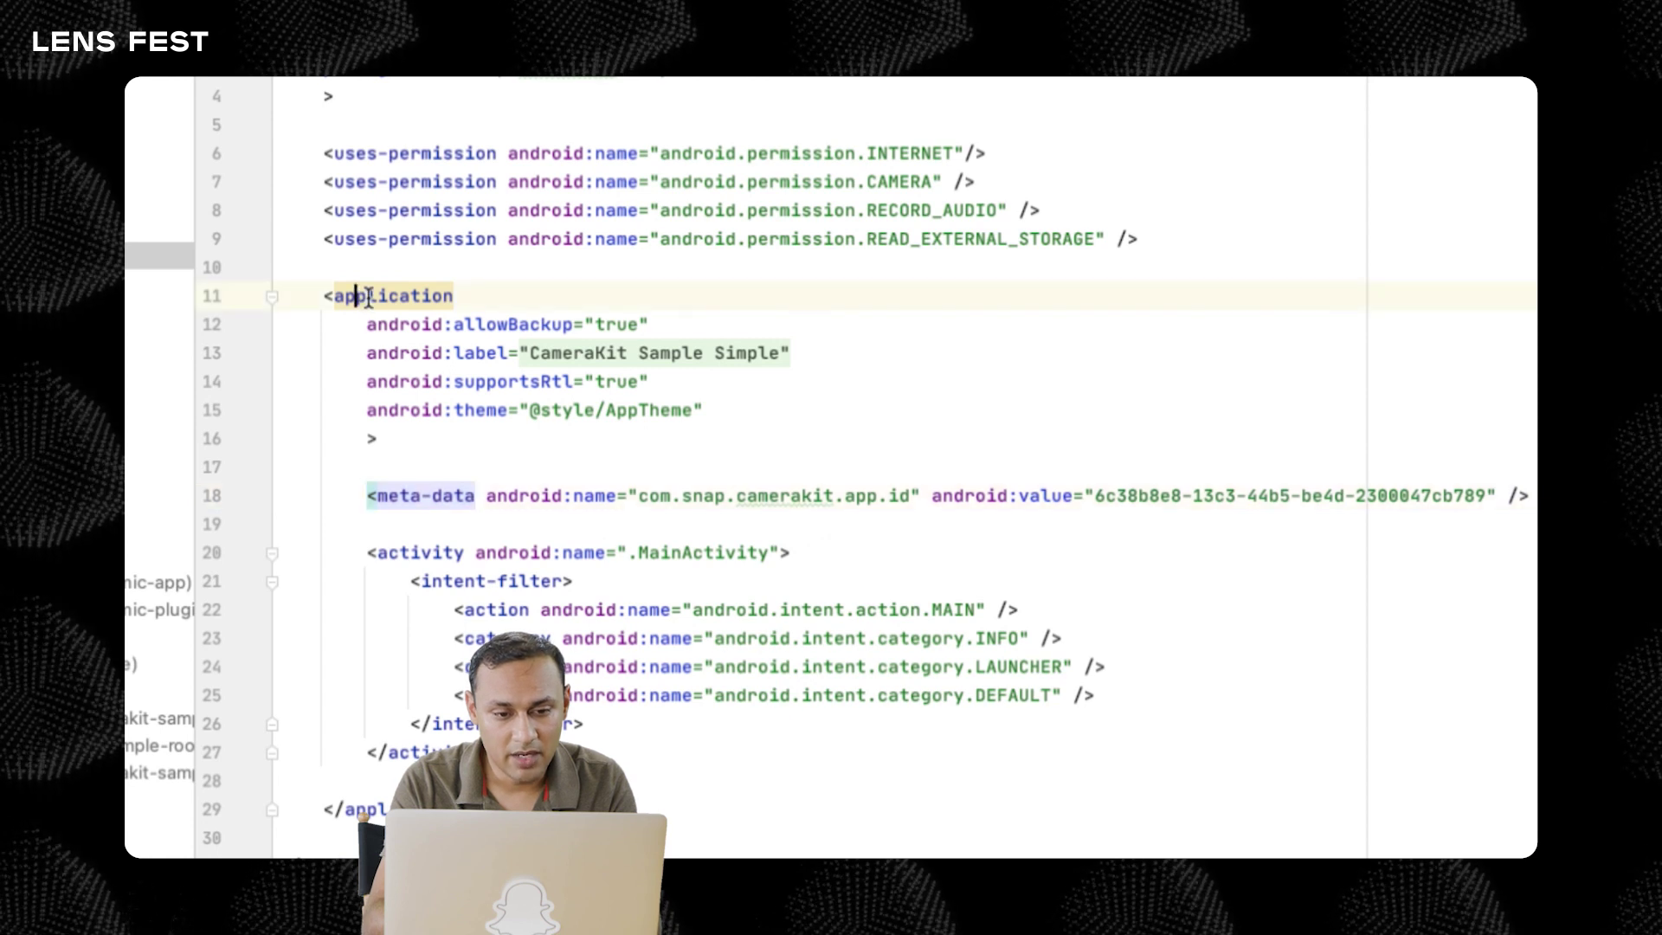
pyautogui.moveTo(637, 495); pyautogui.dragTo(914, 495)
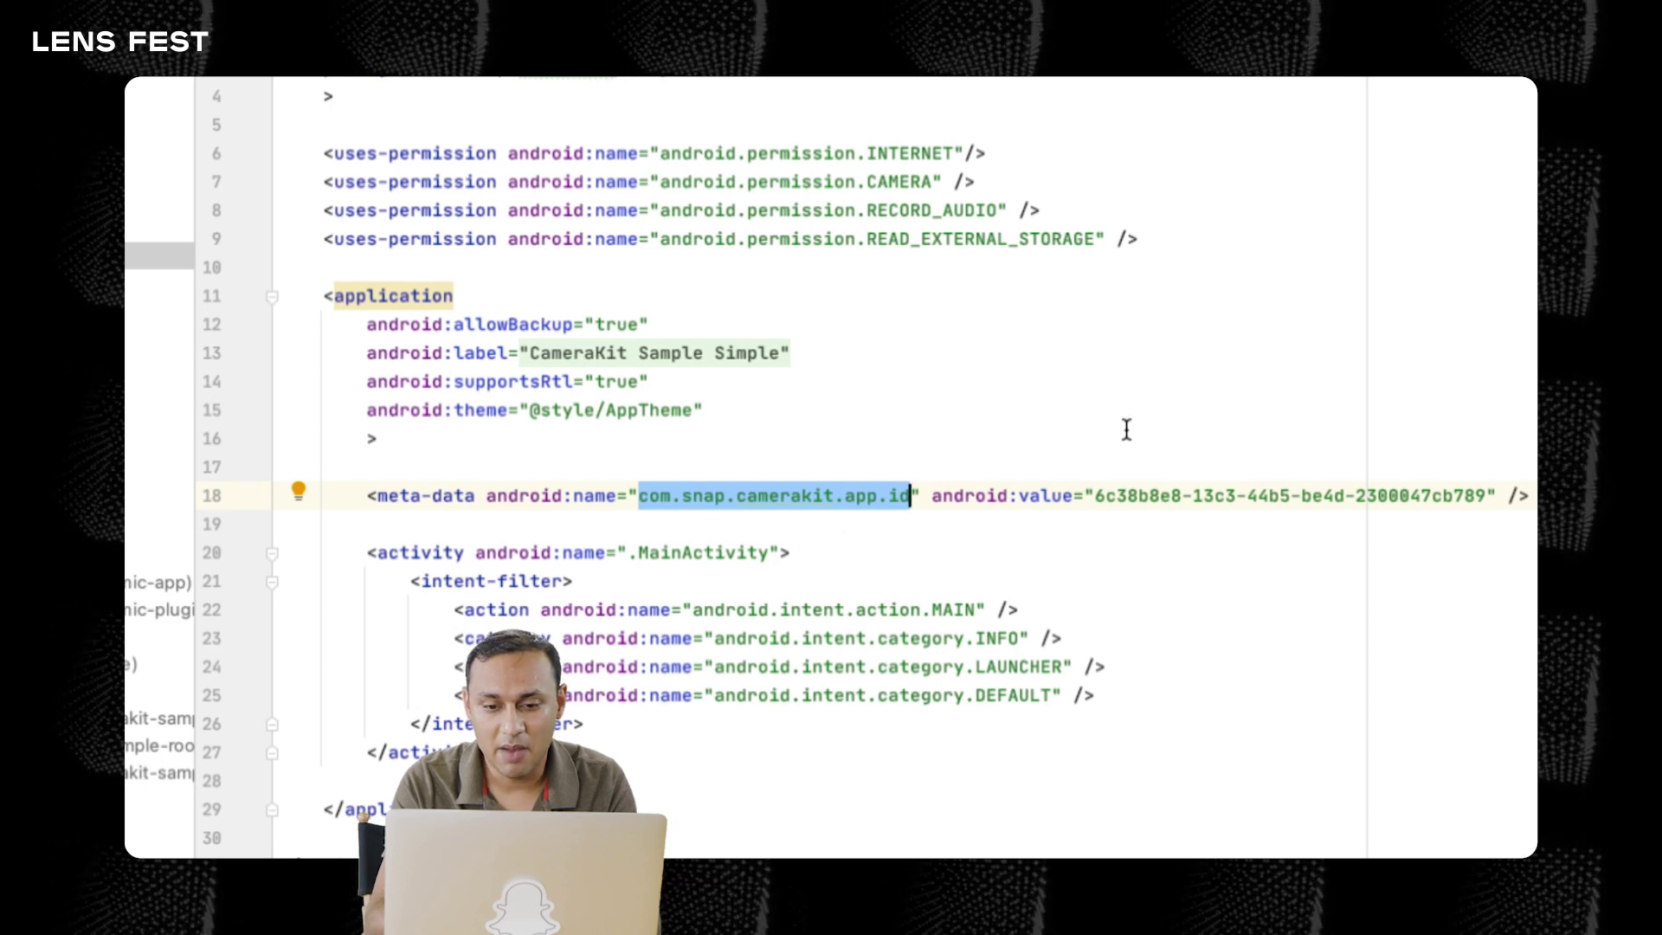
pyautogui.doubleClick(1050, 495)
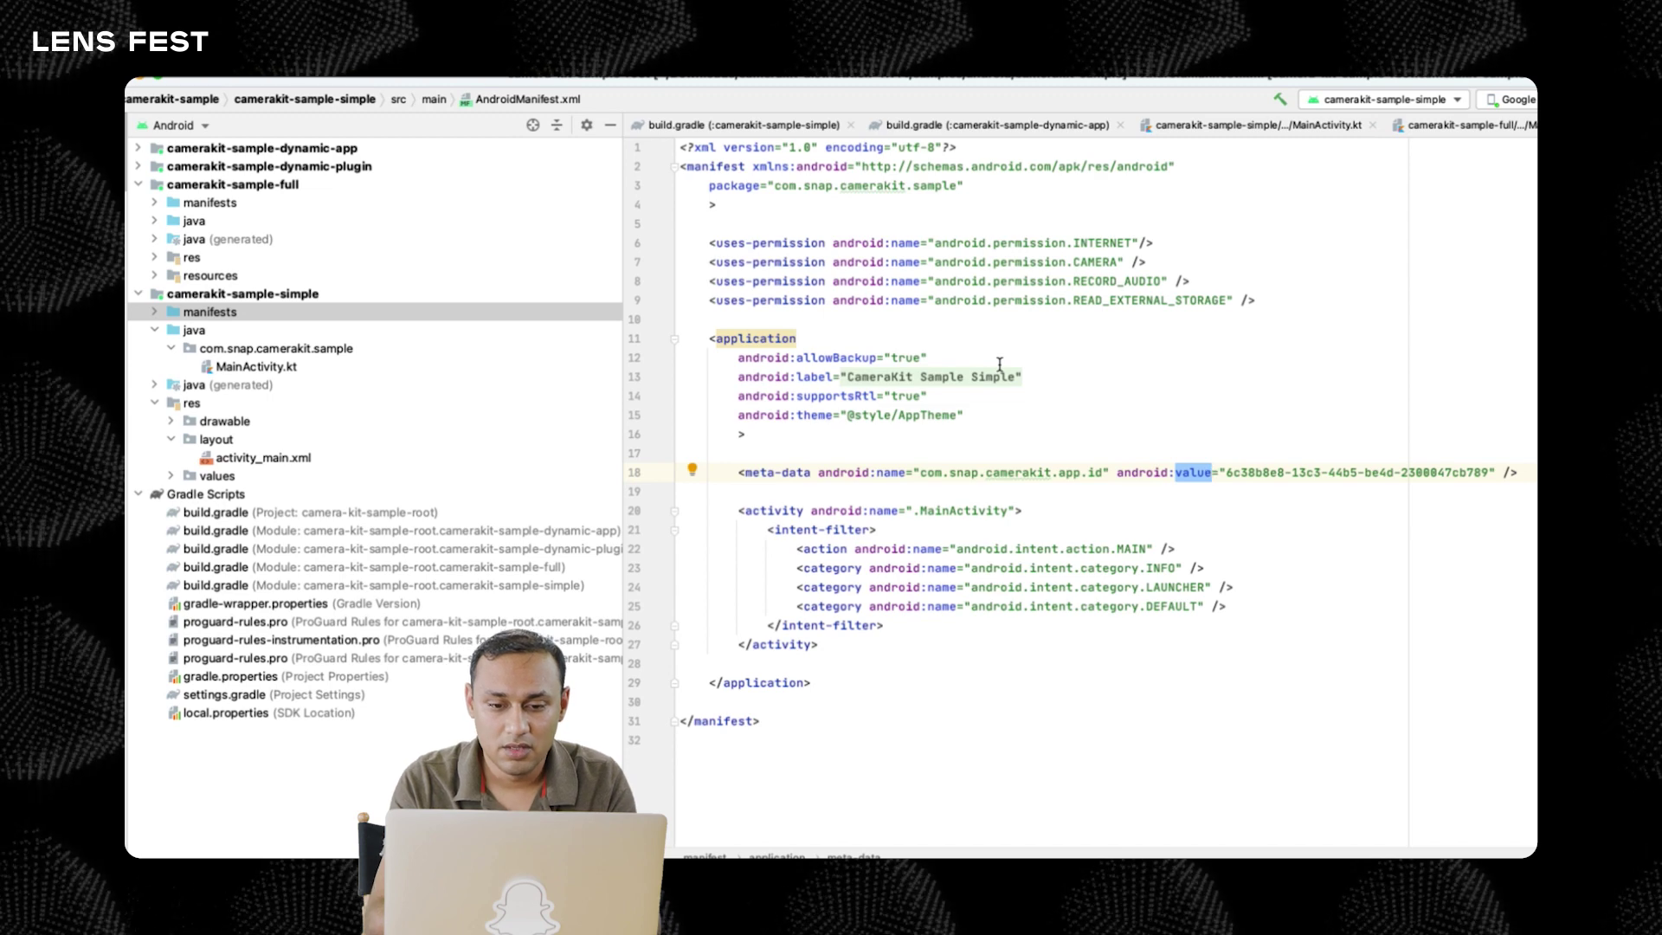
pyautogui.doubleClick(292, 368)
pyautogui.scroll(5, 1236, 319)
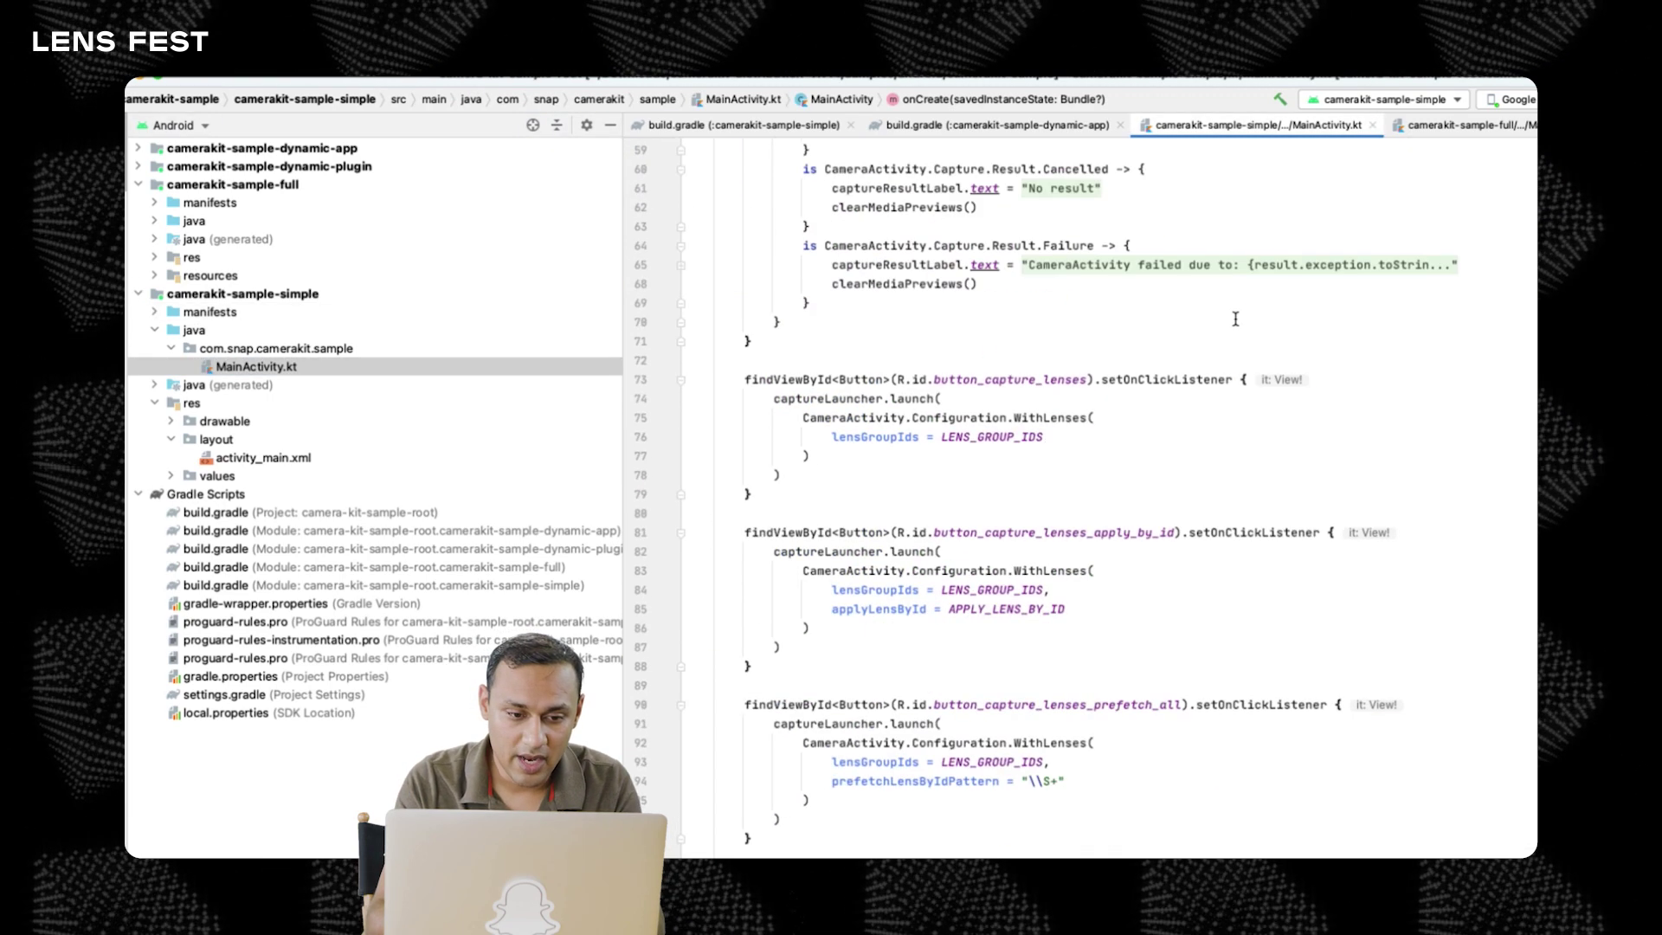
pyautogui.scroll(10, 1236, 318)
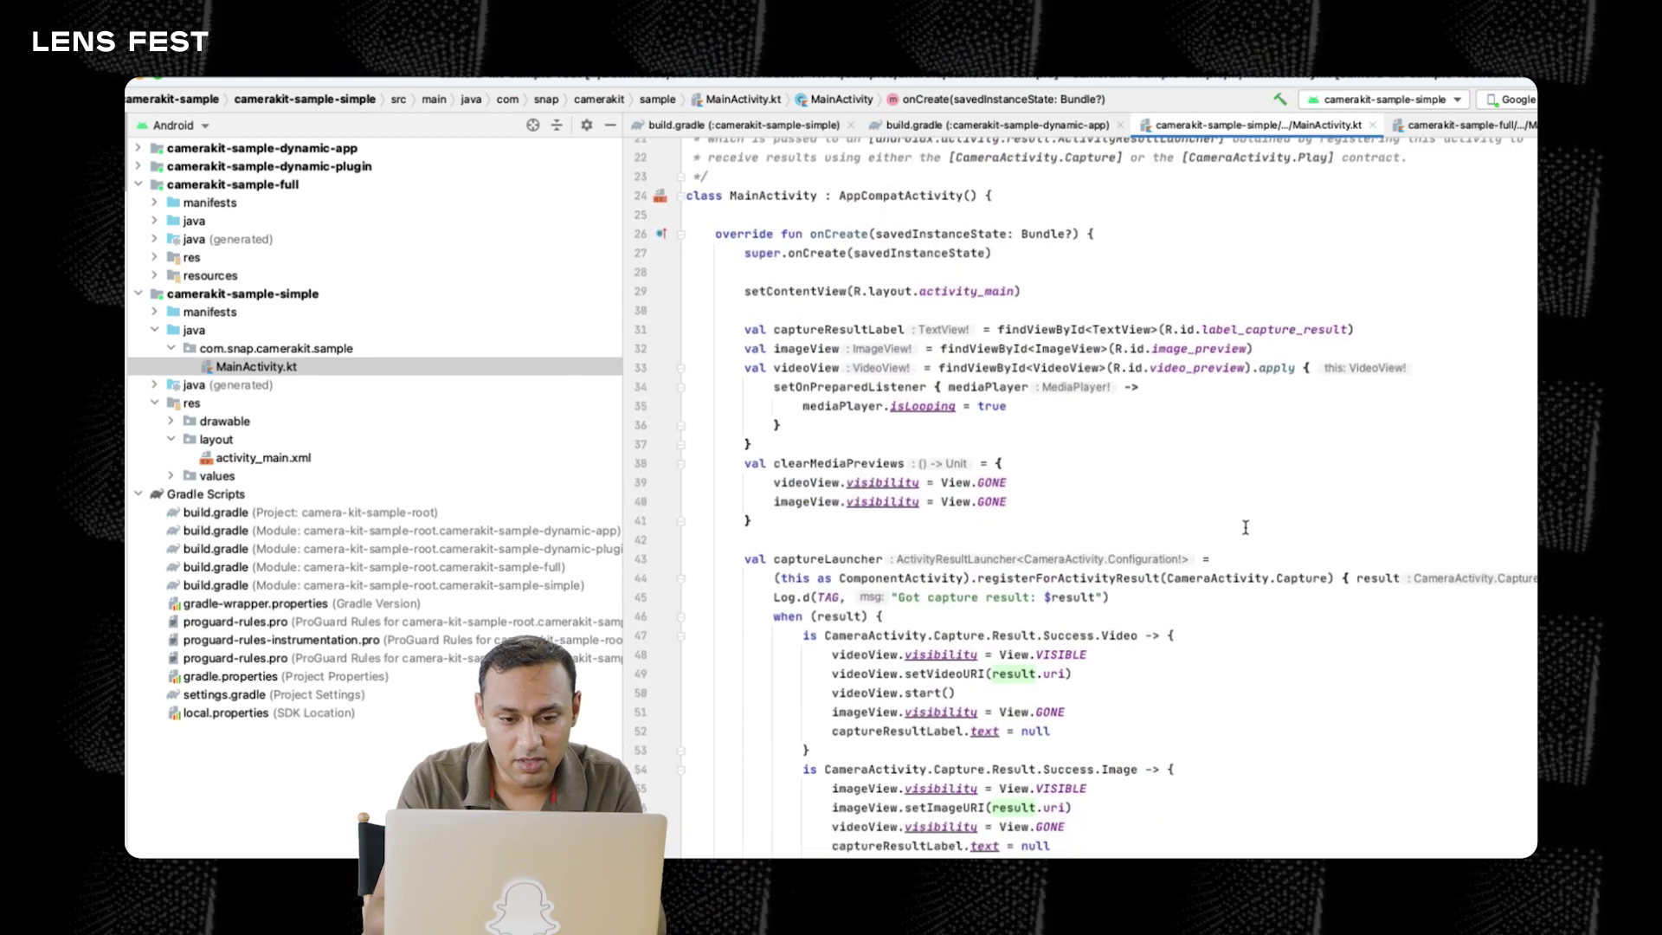
pyautogui.scroll(-3, 1245, 527)
pyautogui.moveTo(977, 518); pyautogui.dragTo(1167, 529)
# Highlight the video and image capture success results in MainActivity.kt
pyautogui.click(1244, 567)
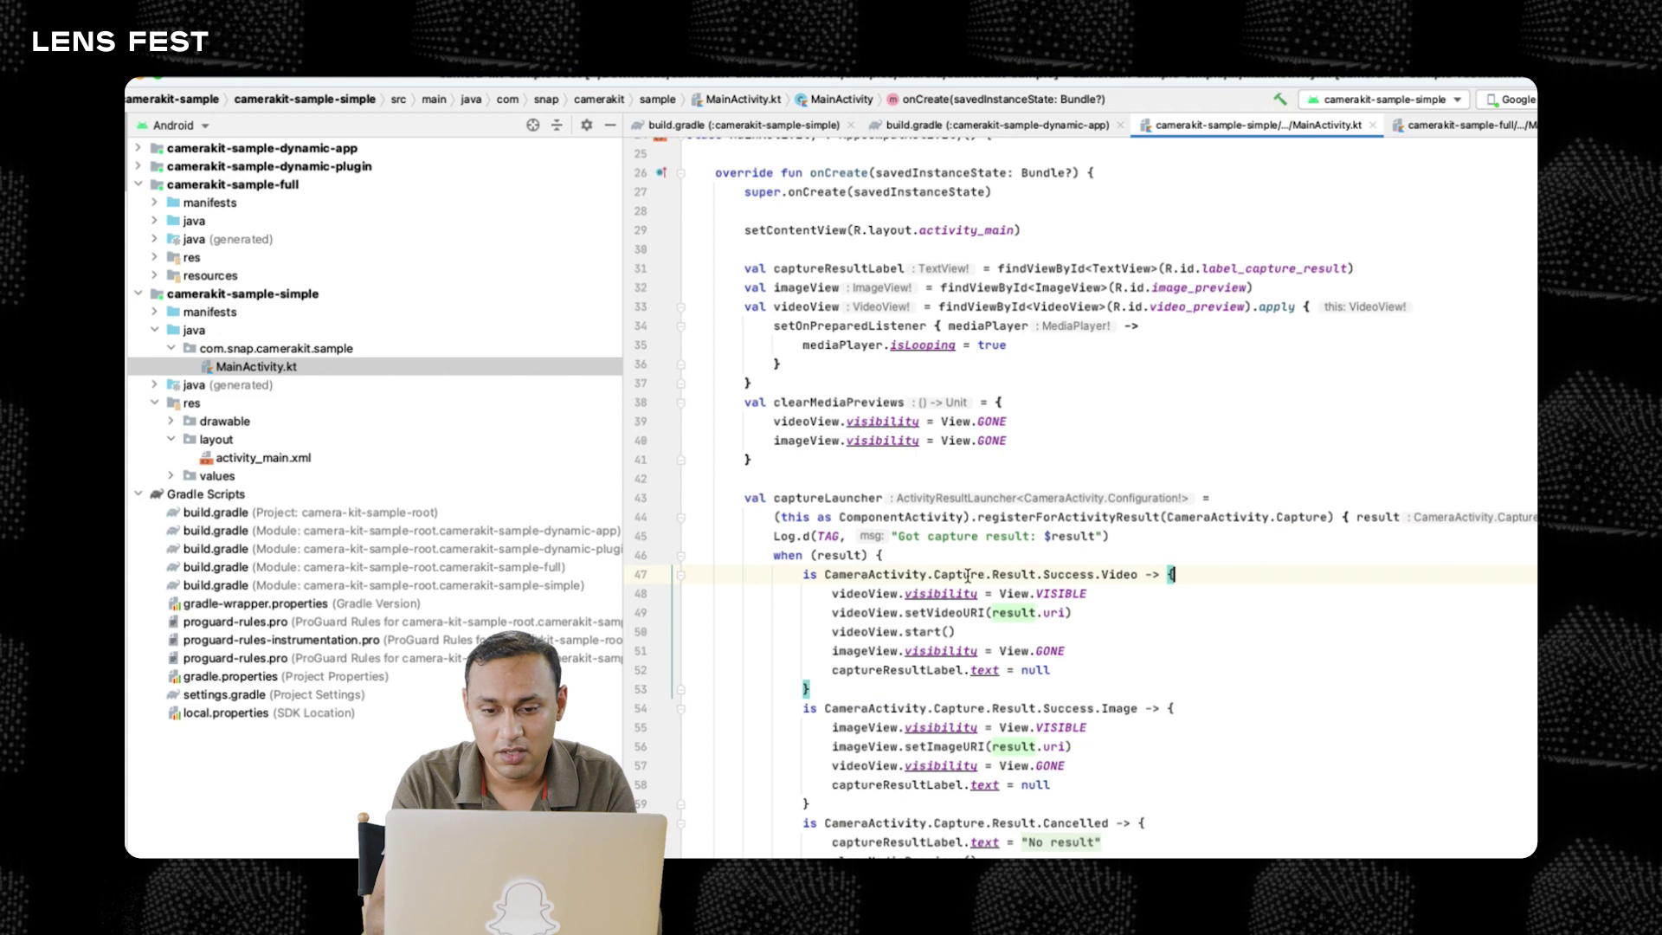
pyautogui.moveTo(931, 572); pyautogui.dragTo(1138, 575)
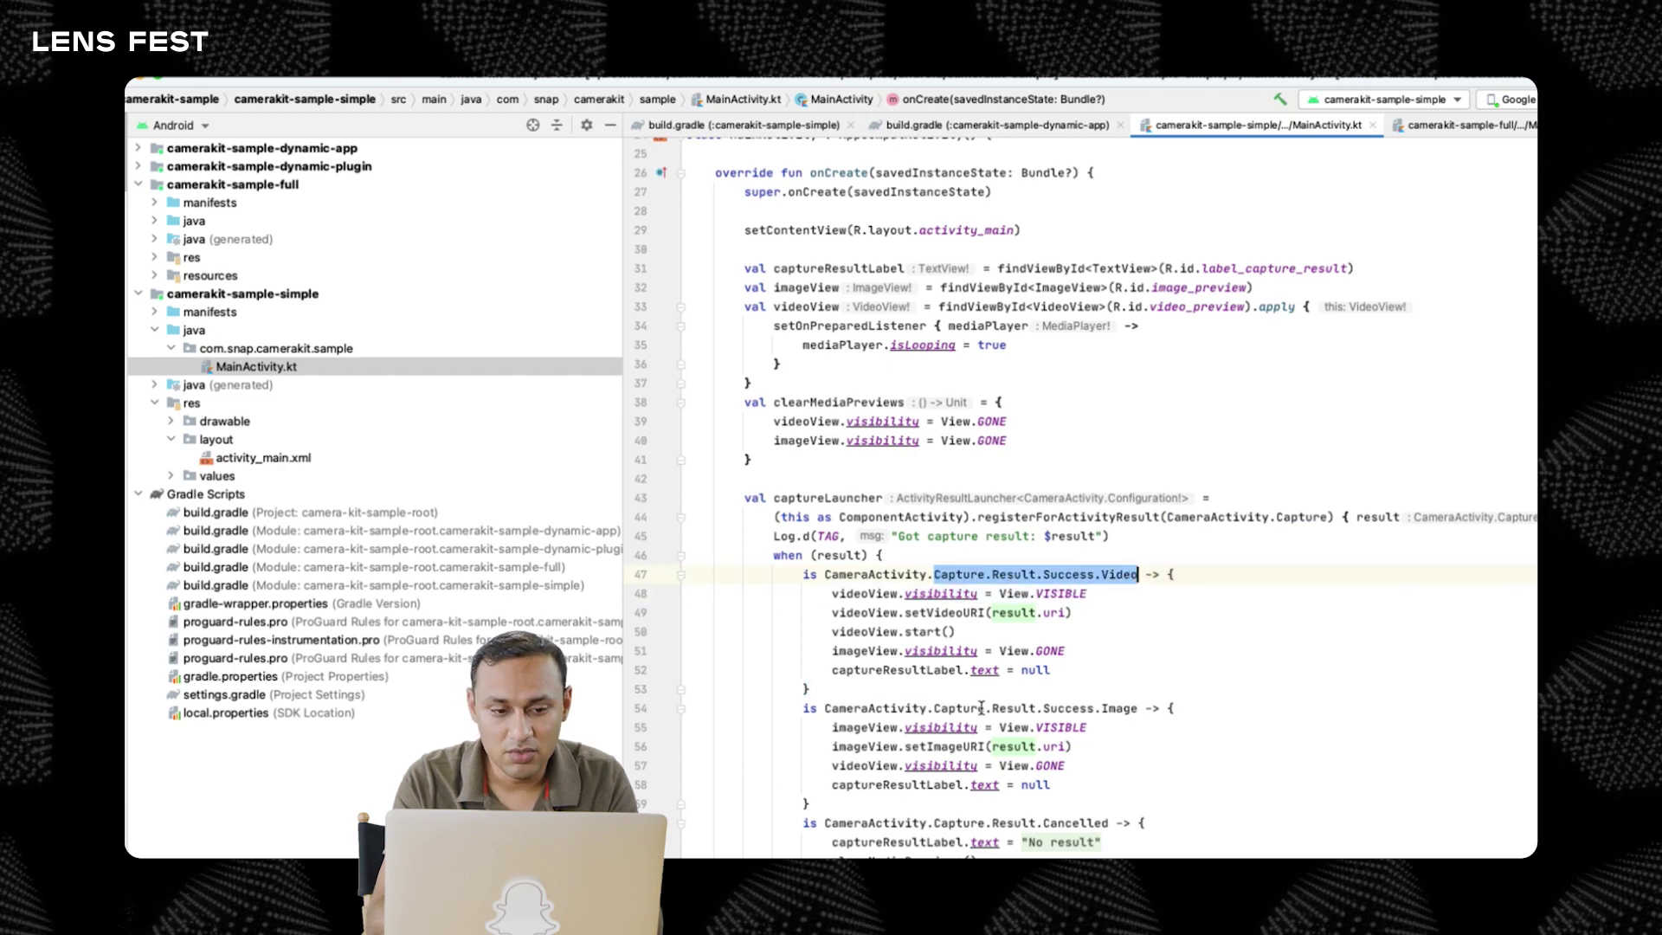
pyautogui.moveTo(937, 708); pyautogui.dragTo(1125, 712)
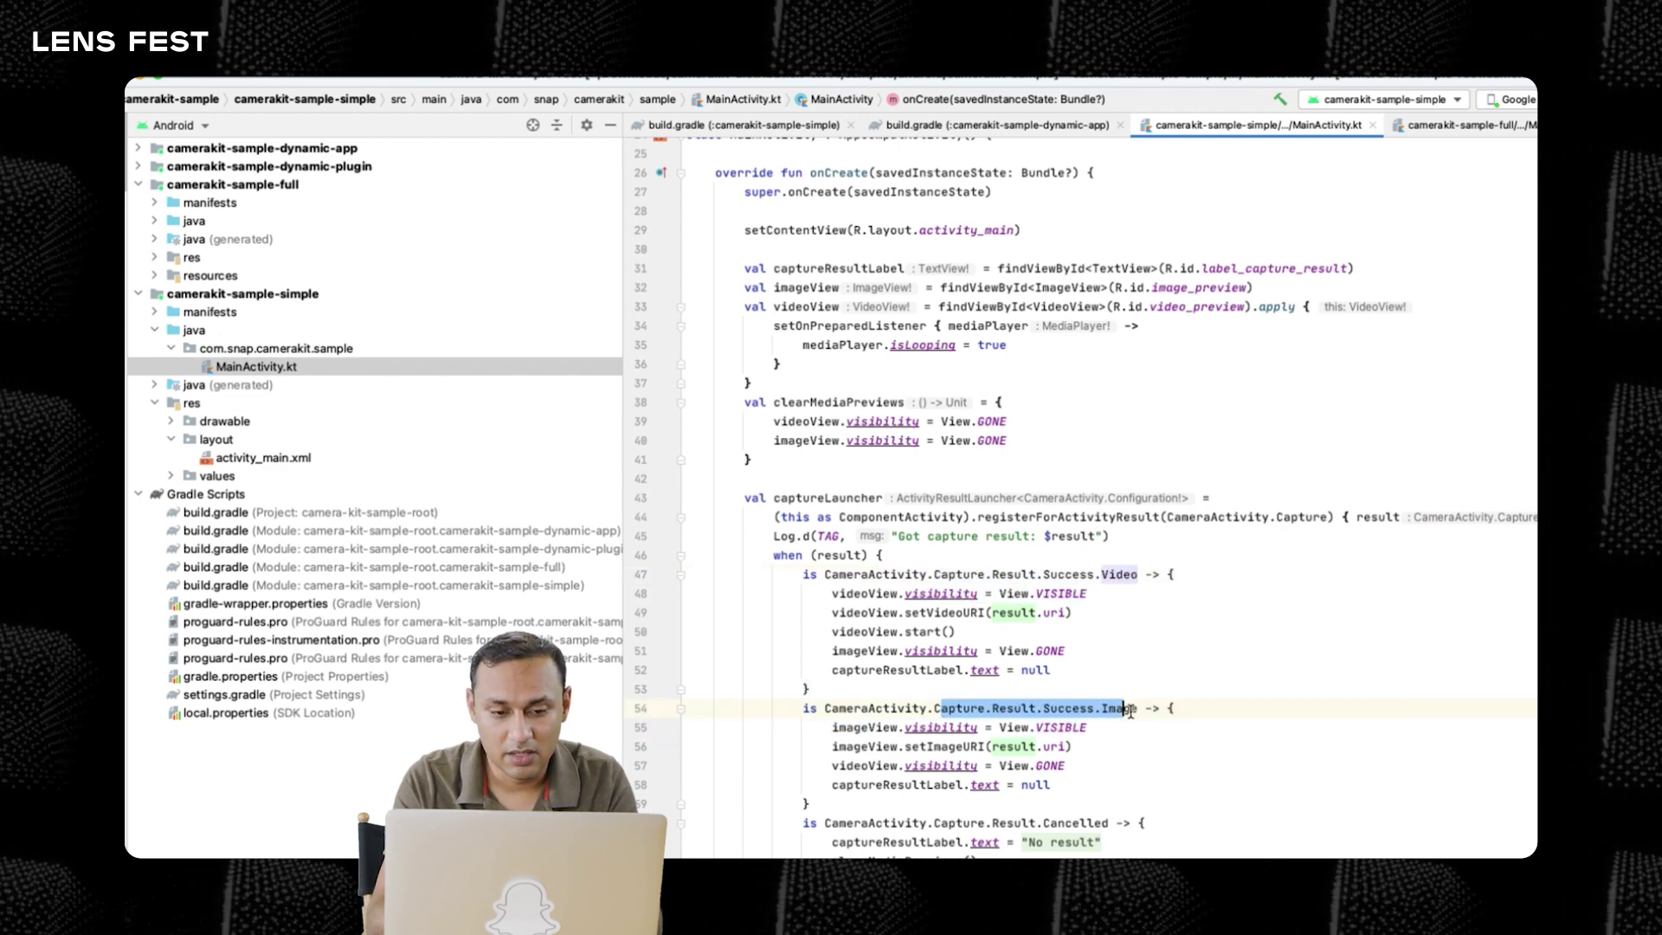
pyautogui.scroll(-1, 1130, 709)
pyautogui.scroll(-2, 1143, 689)
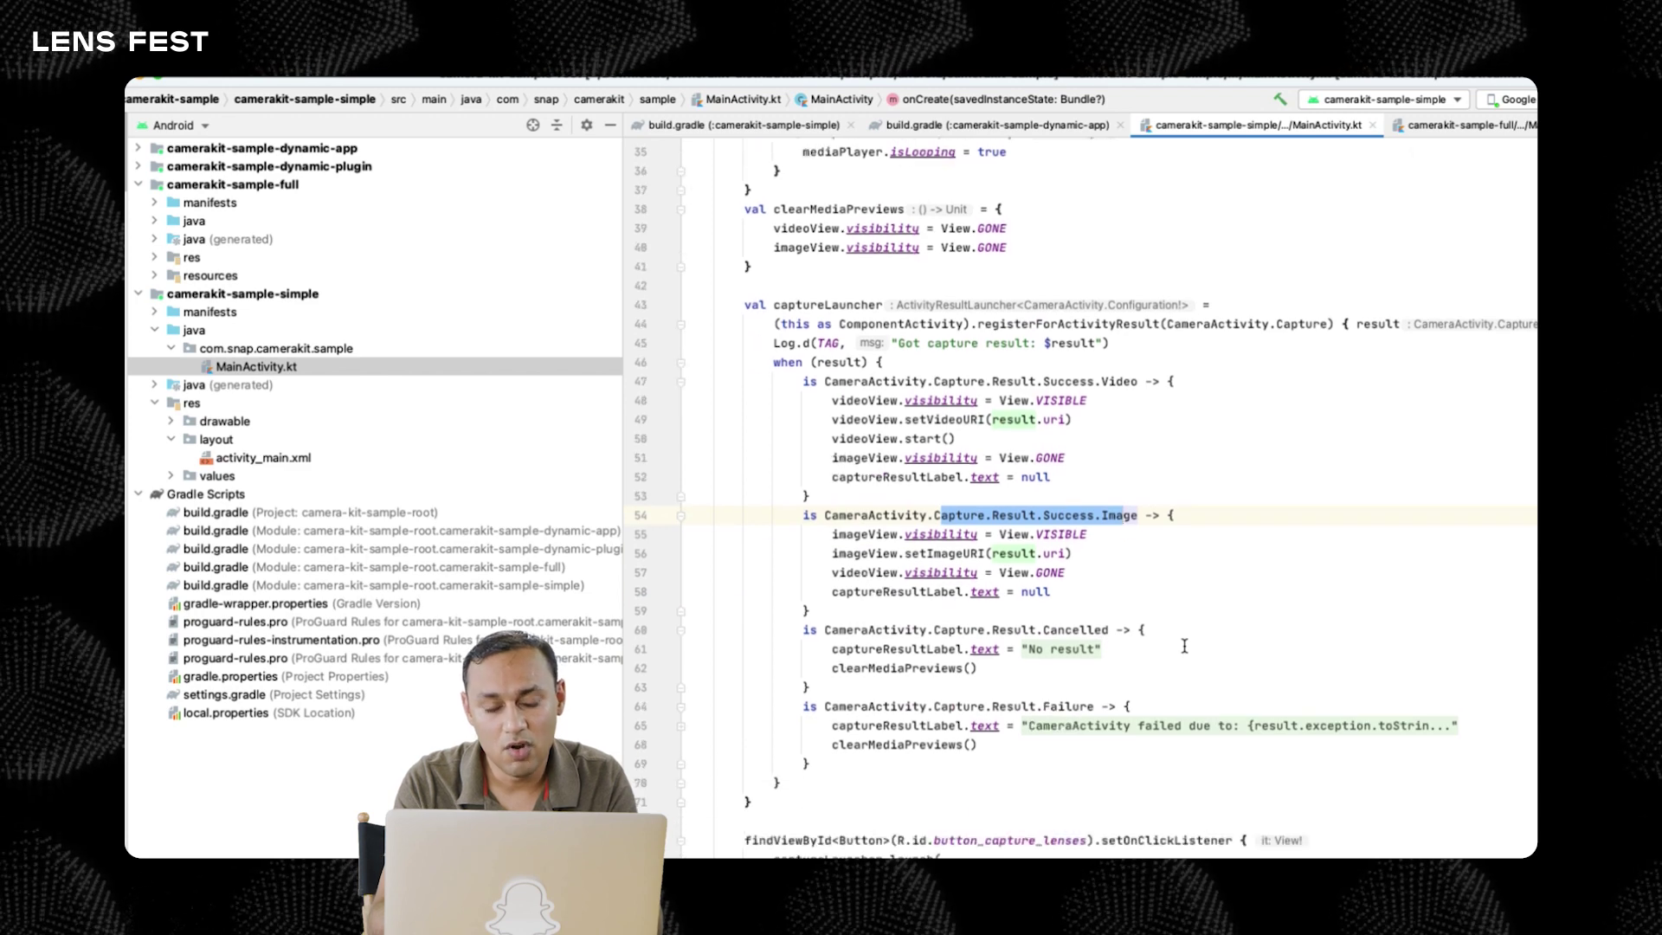
pyautogui.scroll(-3, 1186, 642)
pyautogui.scroll(-1, 1183, 634)
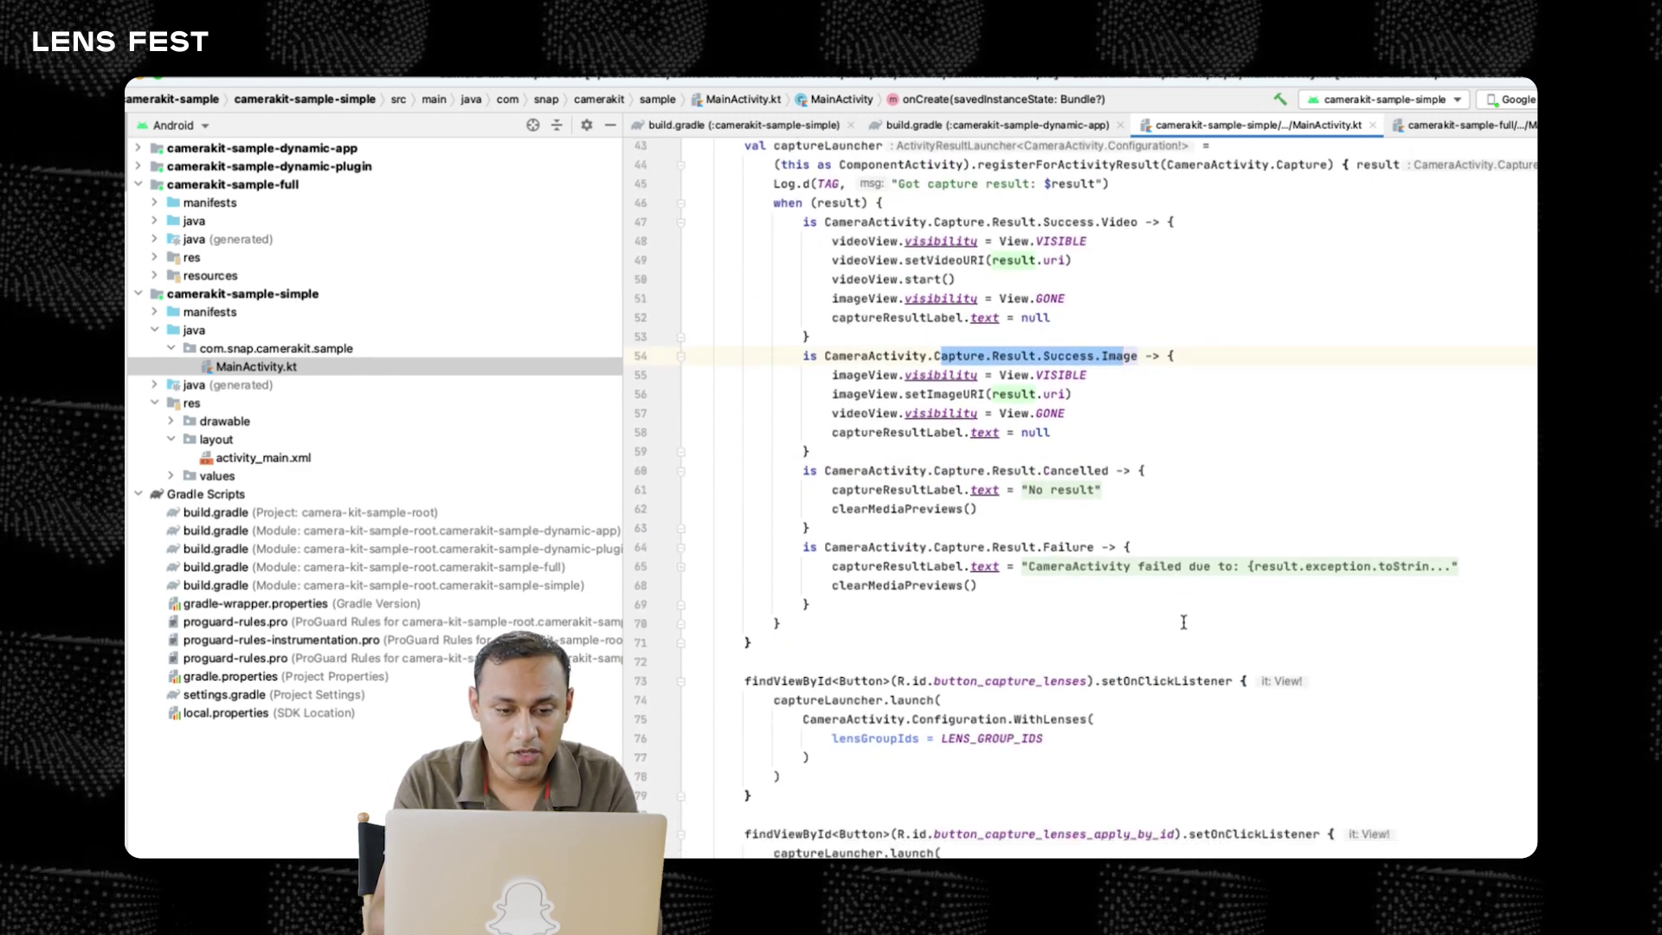
pyautogui.scroll(-4, 1182, 623)
pyautogui.scroll(-1, 1181, 620)
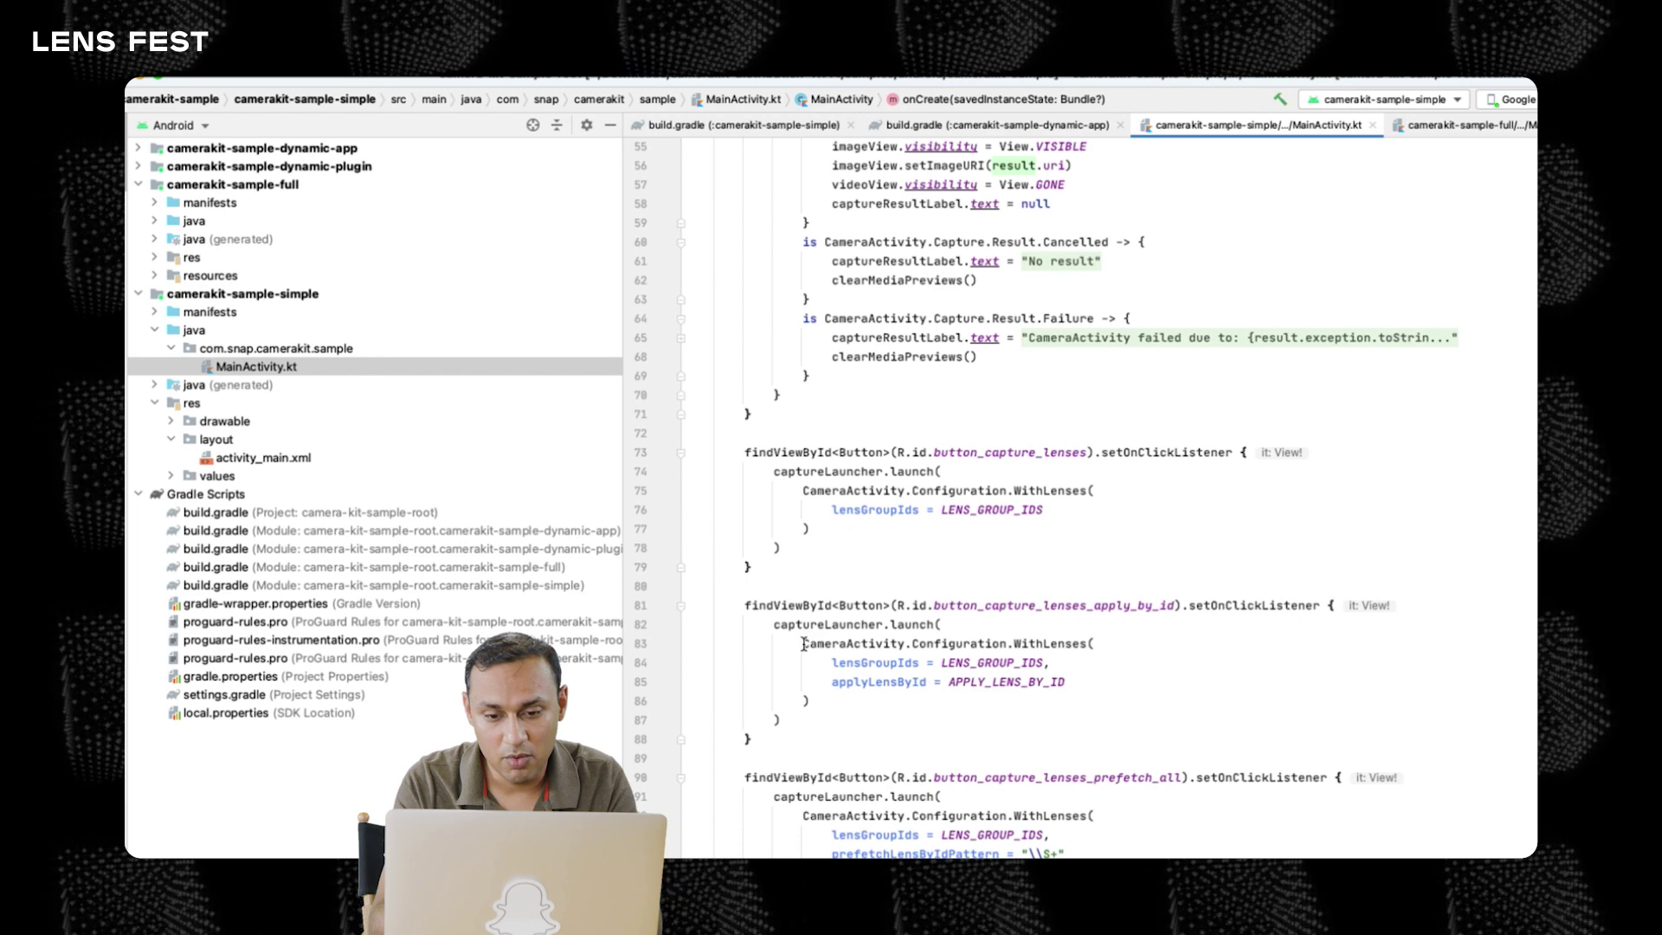
# Highlight the lens configurations: apply-by-ID, prefetch, idle state and back-facing camera blocks
pyautogui.moveTo(801, 643); pyautogui.dragTo(993, 645)
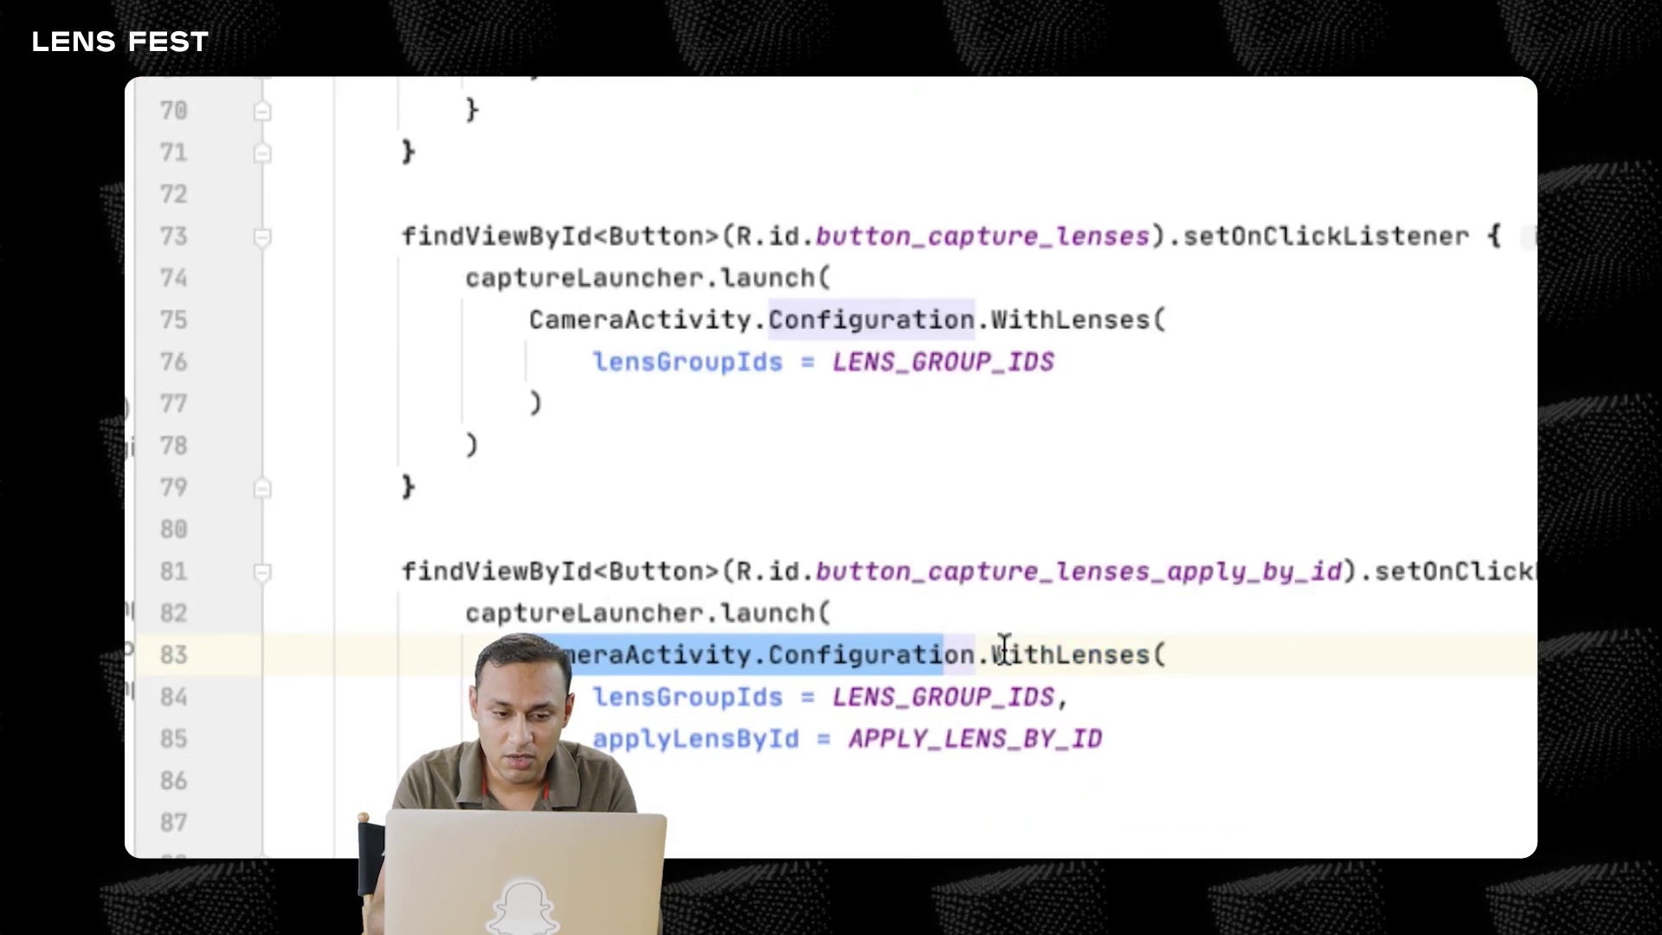
pyautogui.moveTo(994, 654); pyautogui.dragTo(1129, 767)
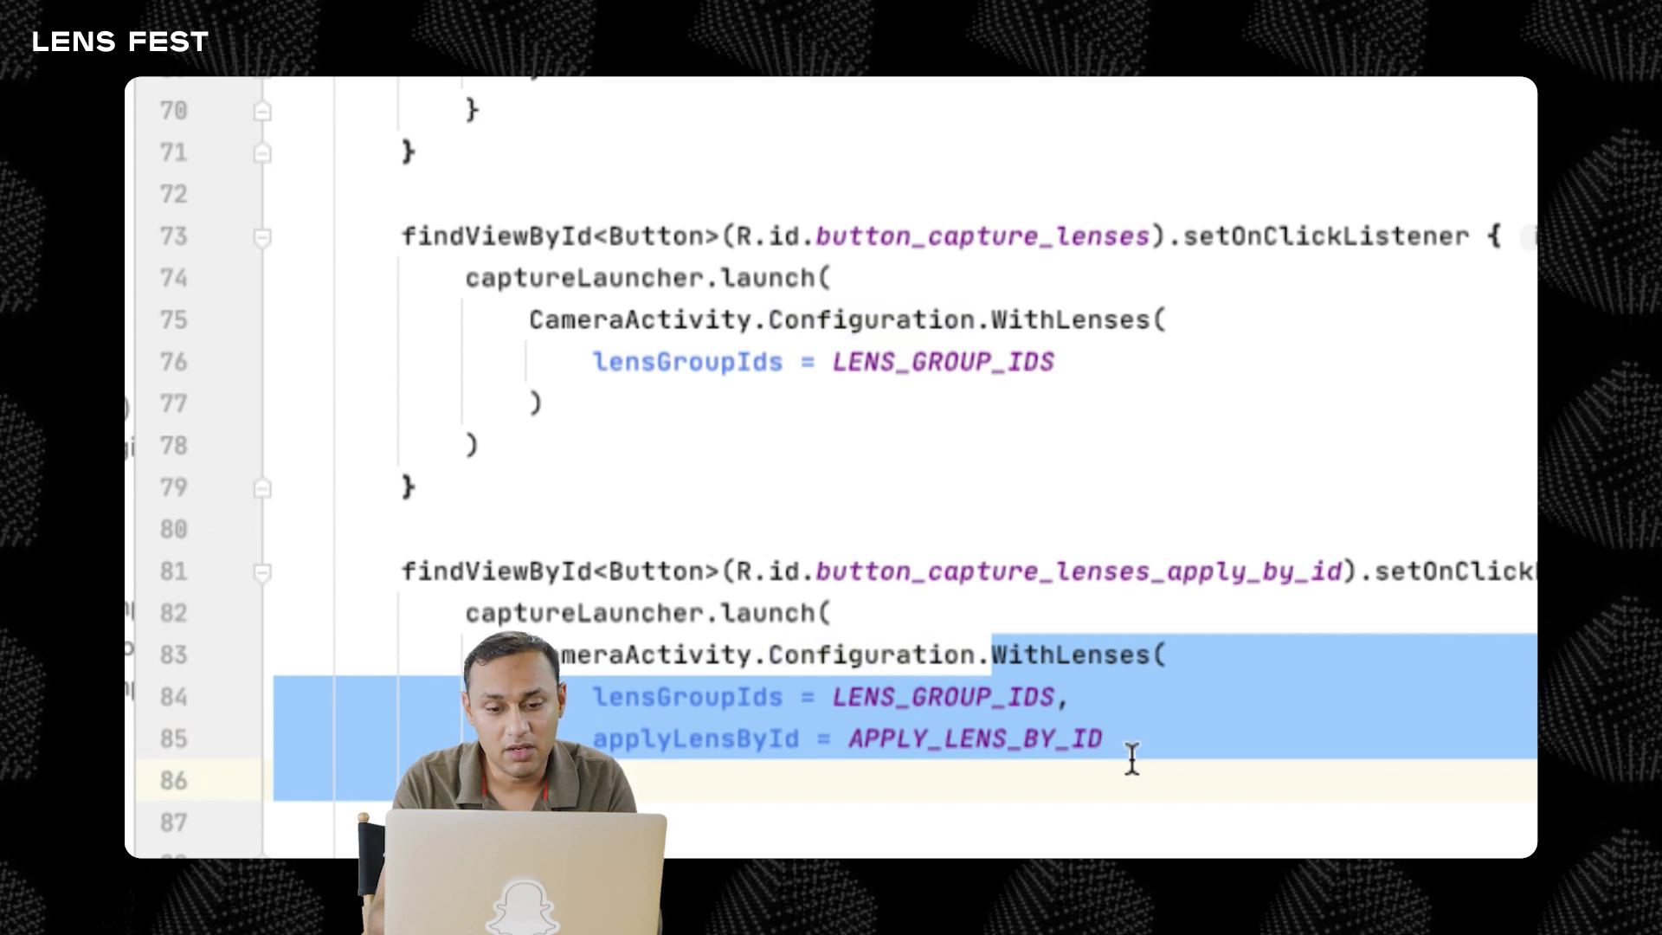
pyautogui.scroll(-5, 1043, 482)
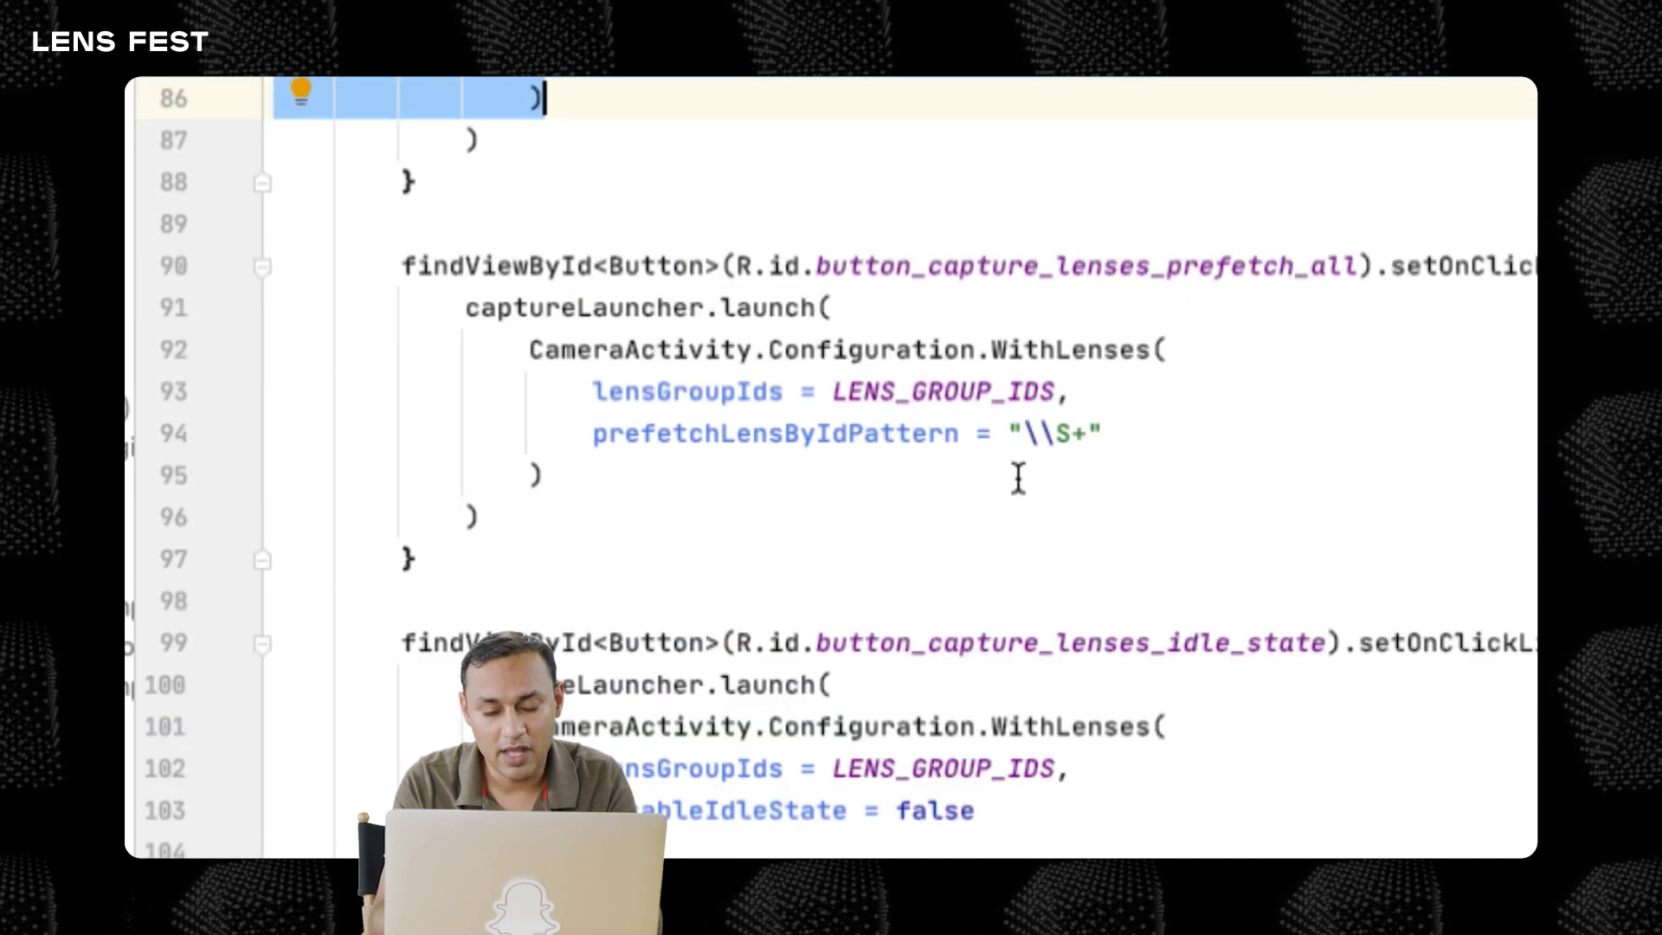
pyautogui.moveTo(534, 352); pyautogui.dragTo(583, 469)
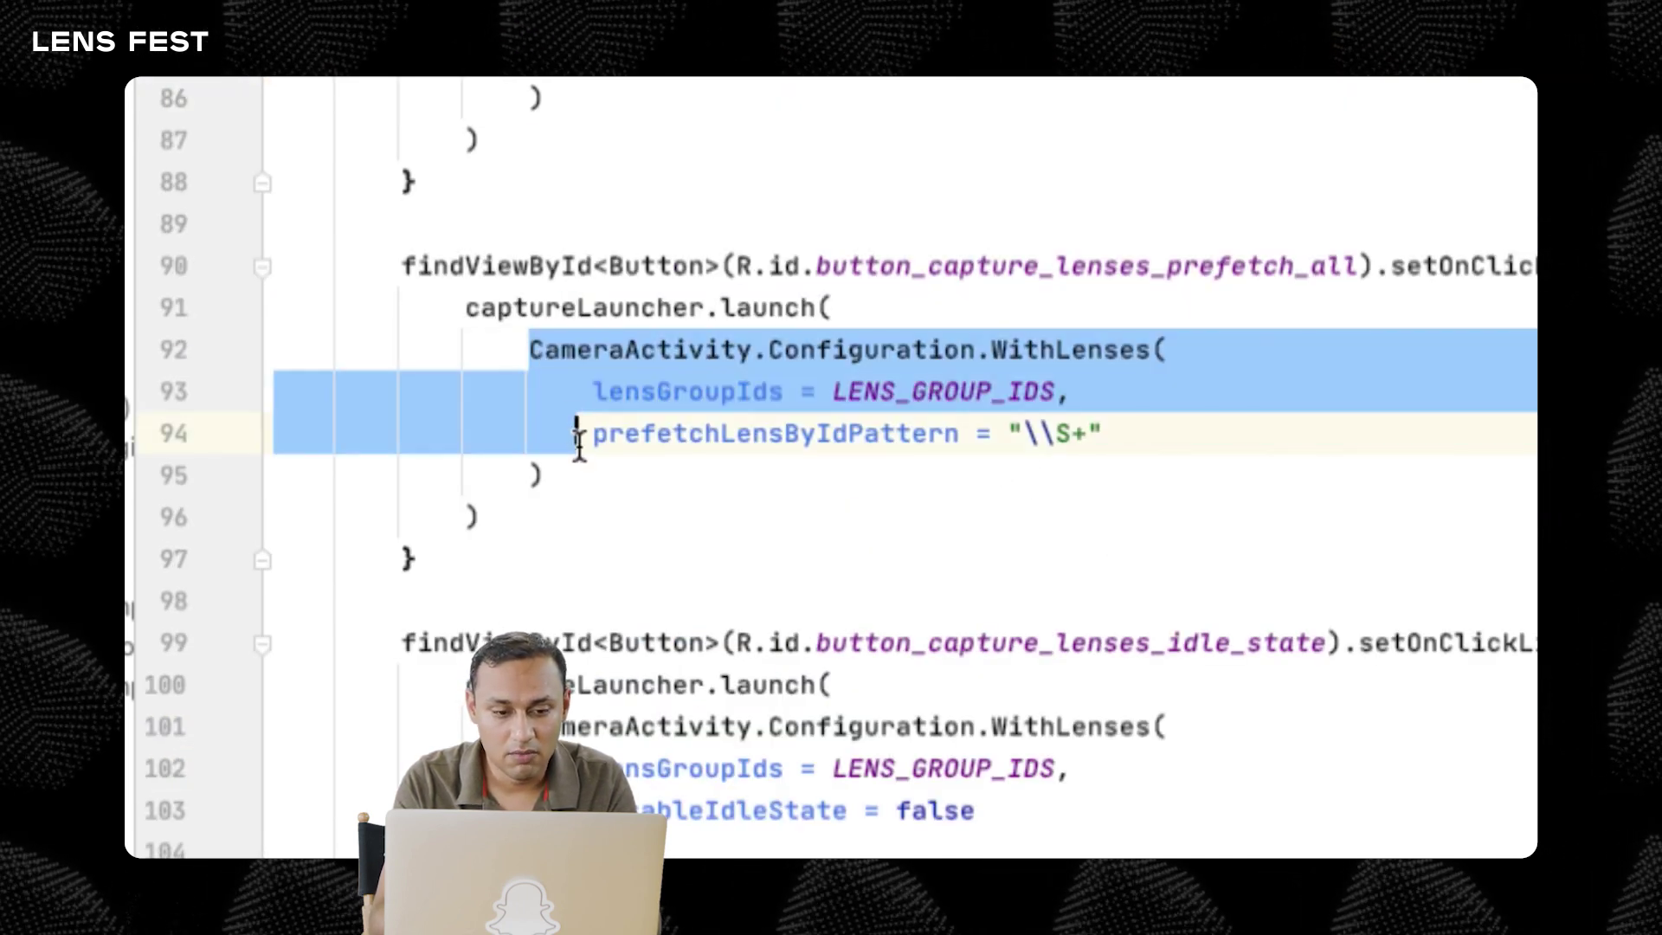
pyautogui.scroll(-2, 613, 479)
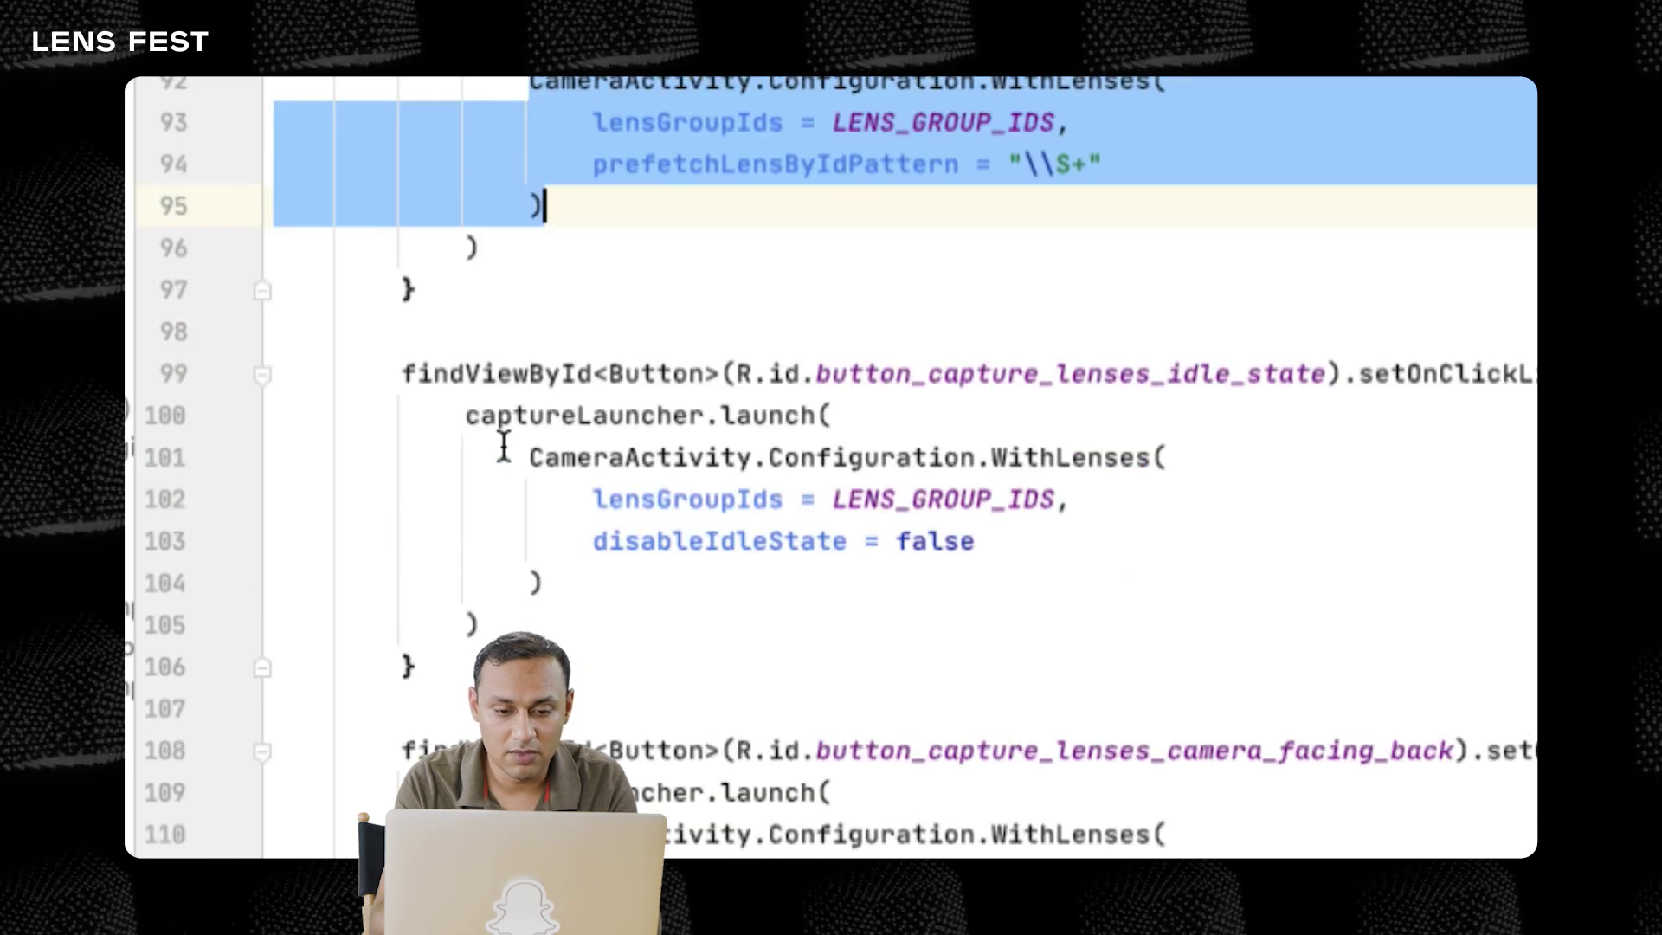
pyautogui.moveTo(526, 455); pyautogui.dragTo(581, 573)
pyautogui.scroll(-1, 582, 556)
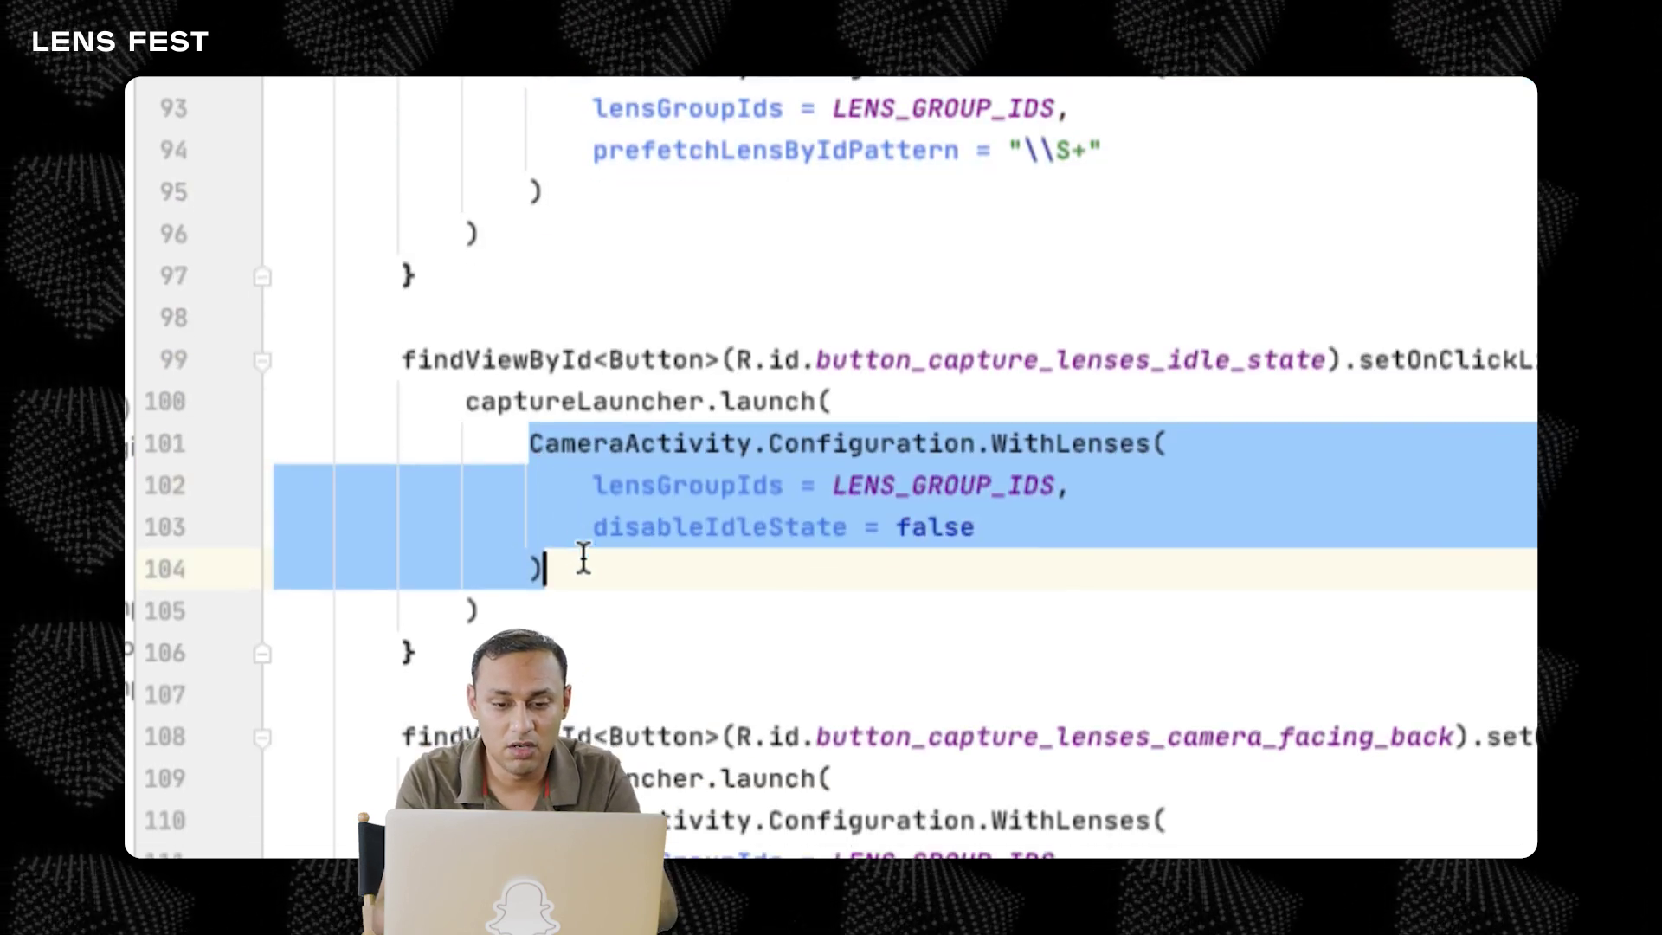
pyautogui.scroll(-3, 584, 556)
pyautogui.click(662, 546)
pyautogui.doubleClick(770, 545)
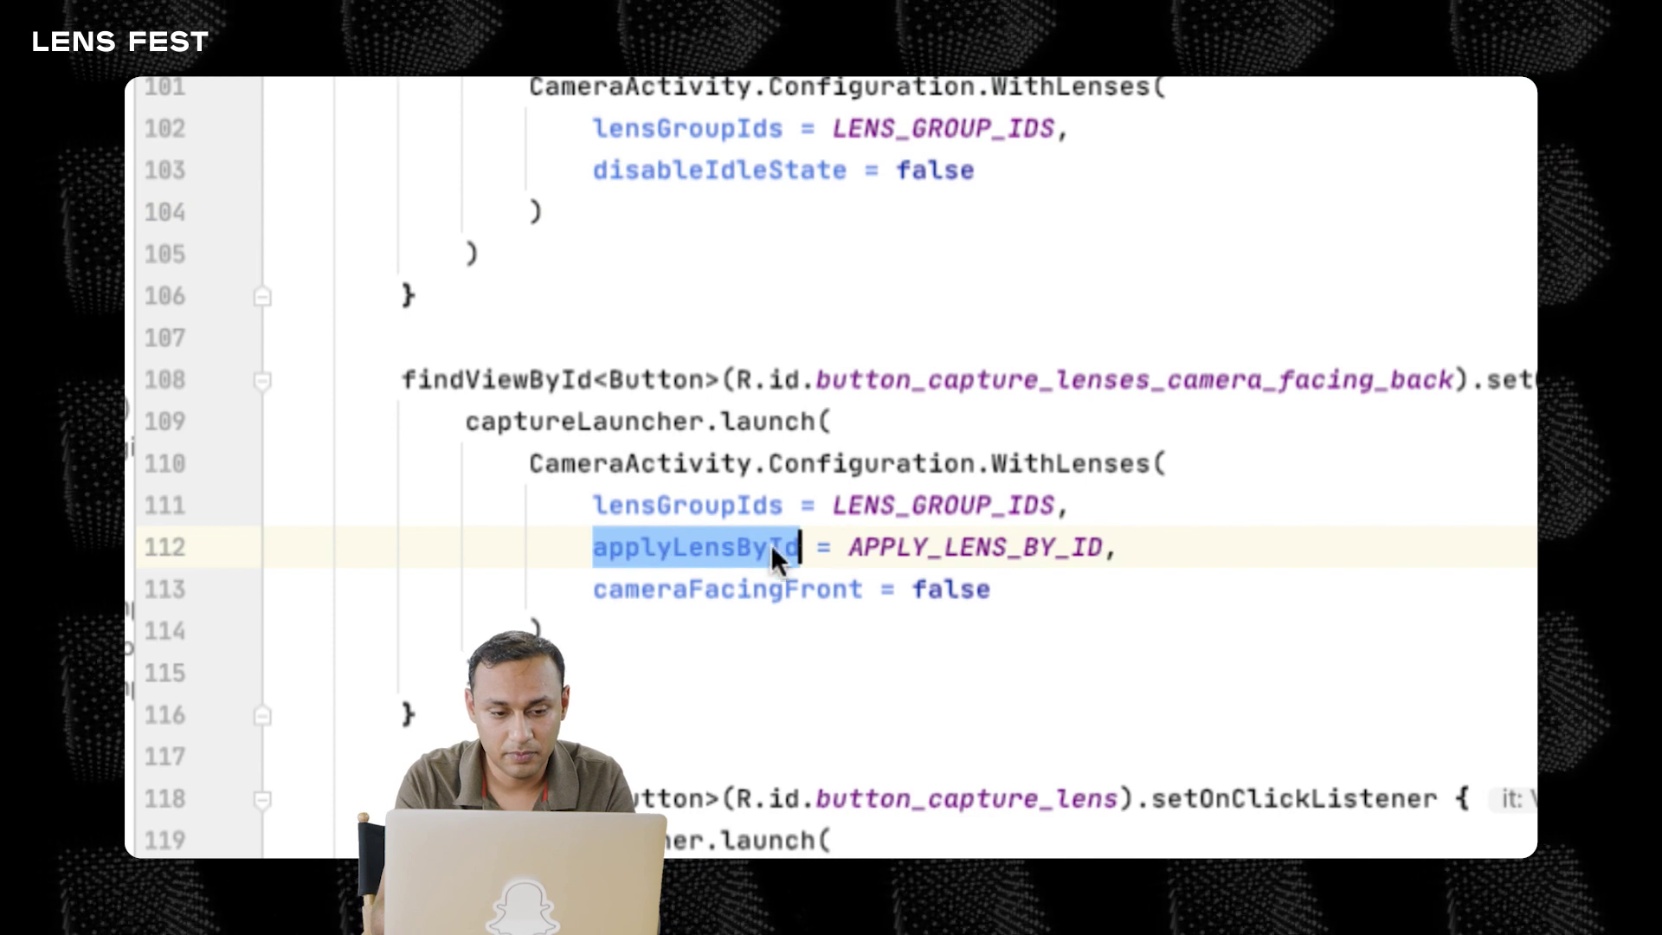
pyautogui.doubleClick(930, 546)
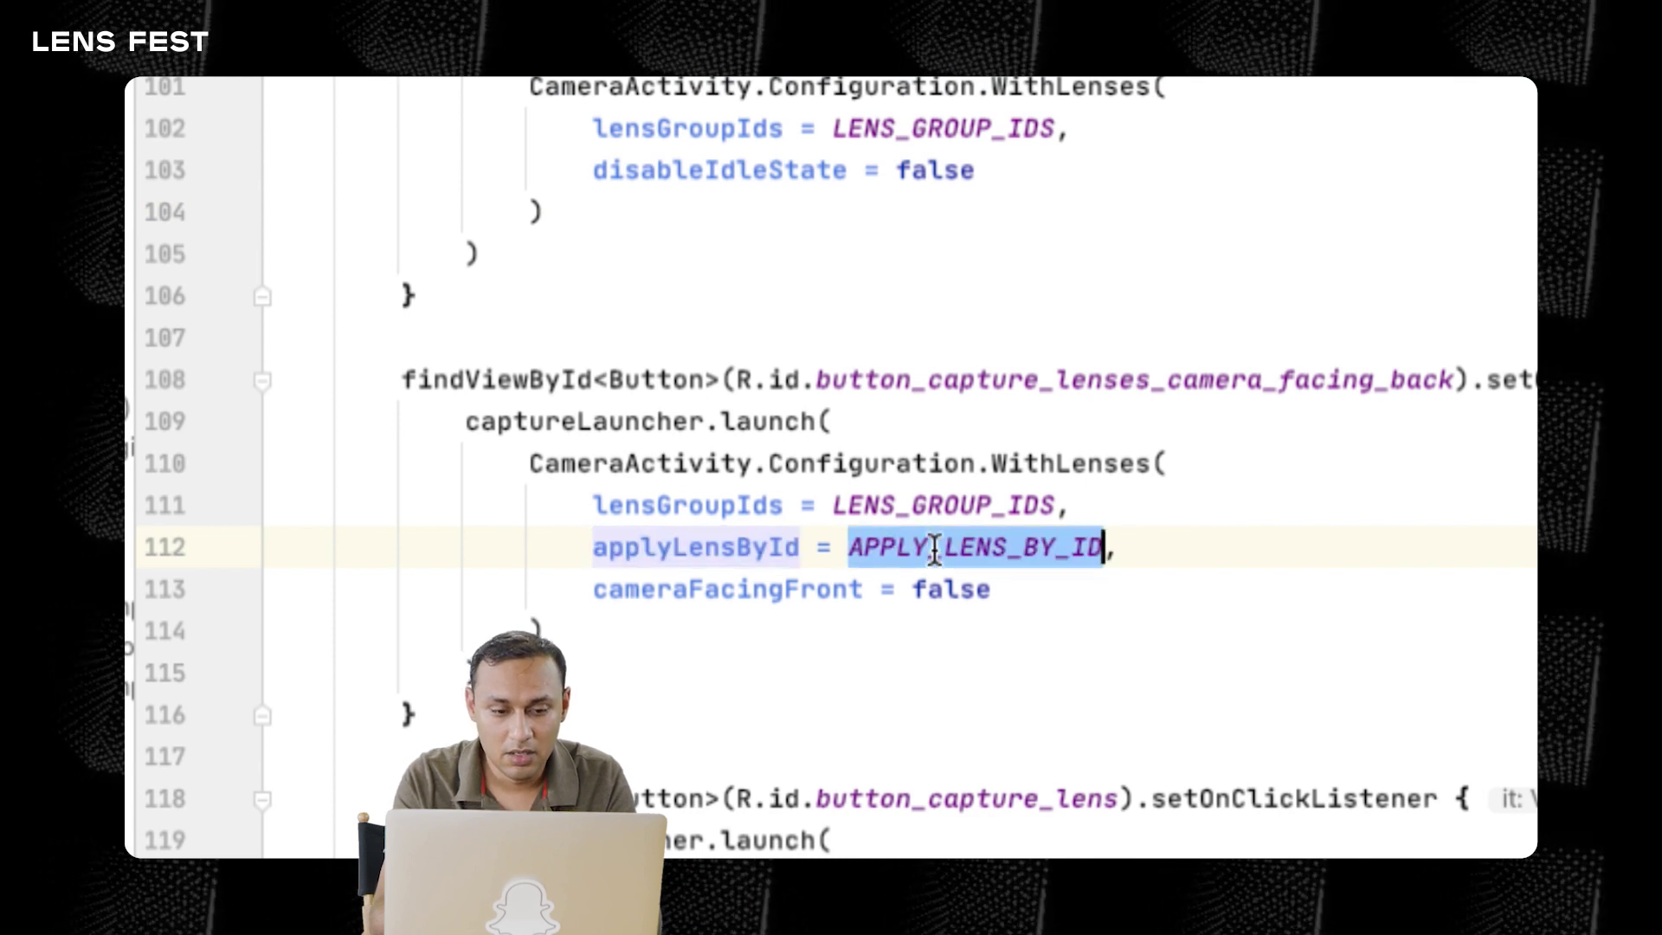
pyautogui.click(753, 621)
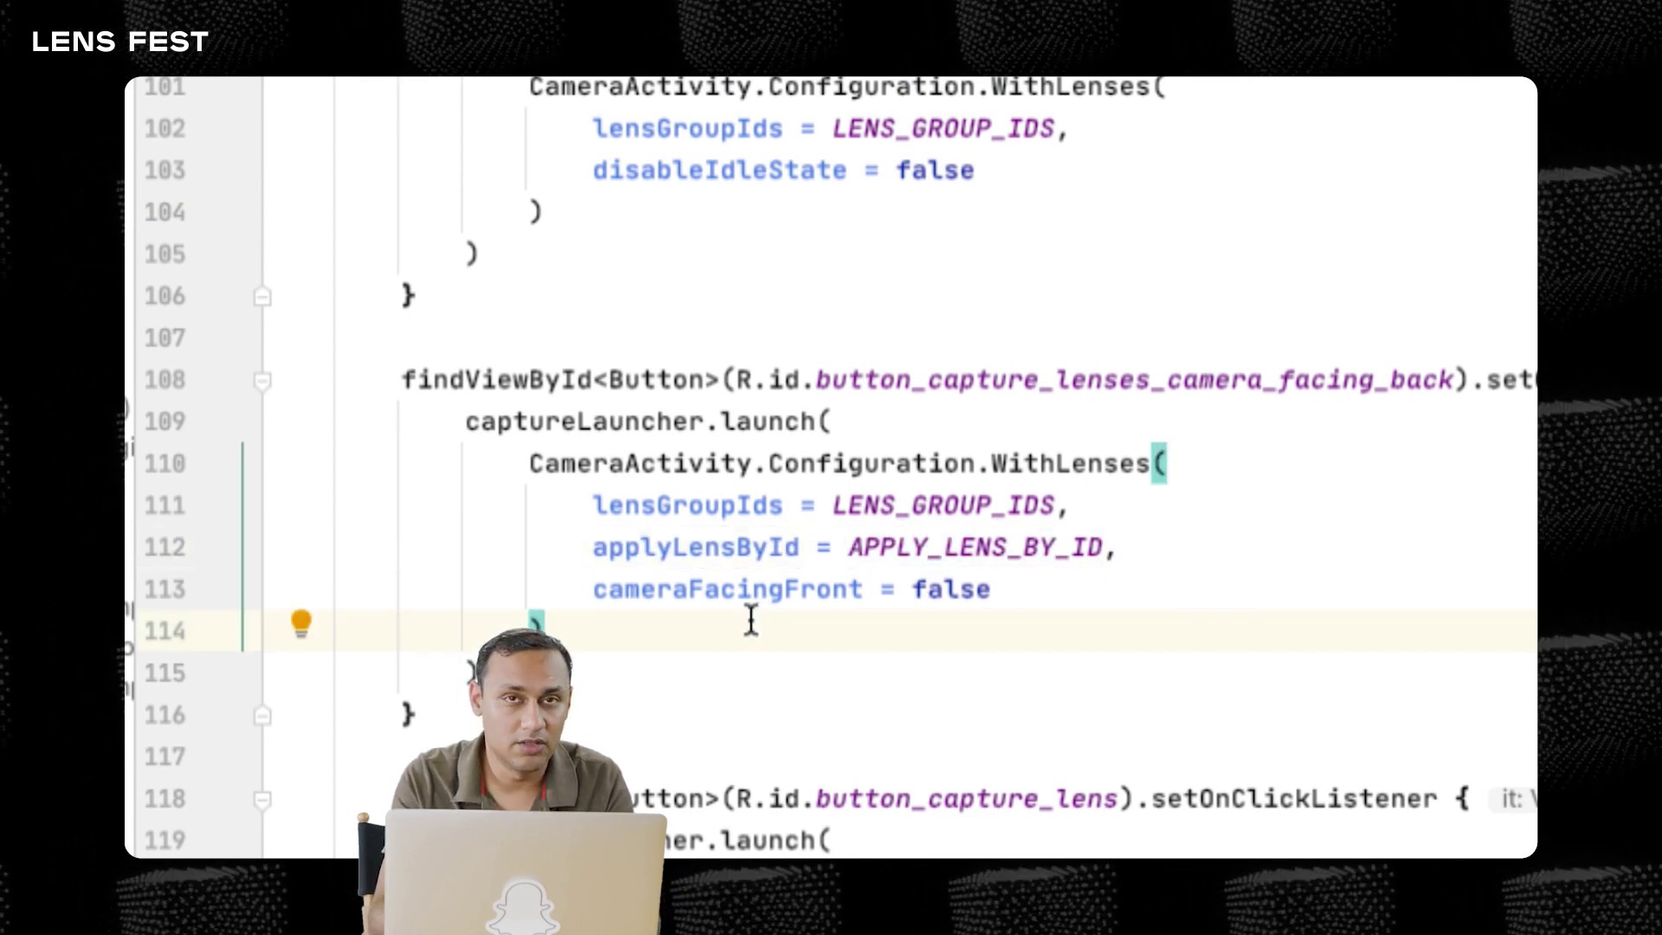